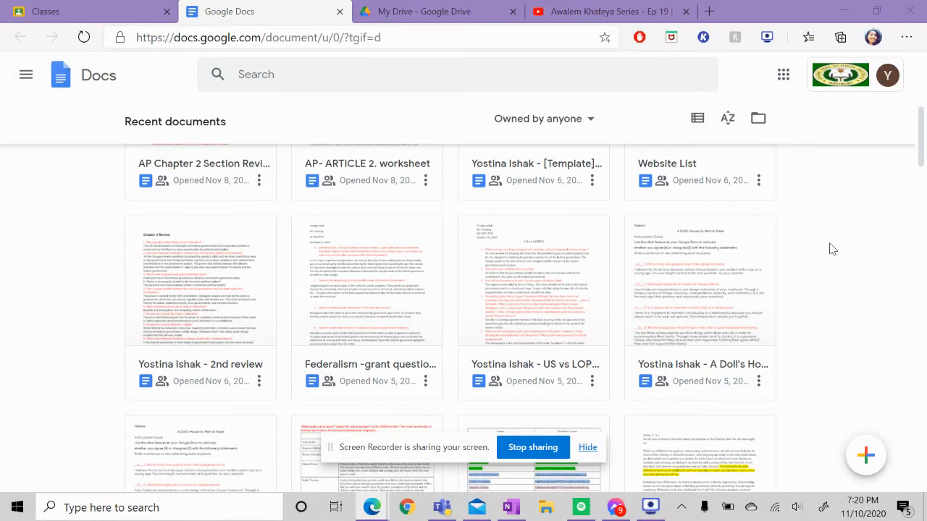
Create a new blank document
scroll(832, 249, down, 3)
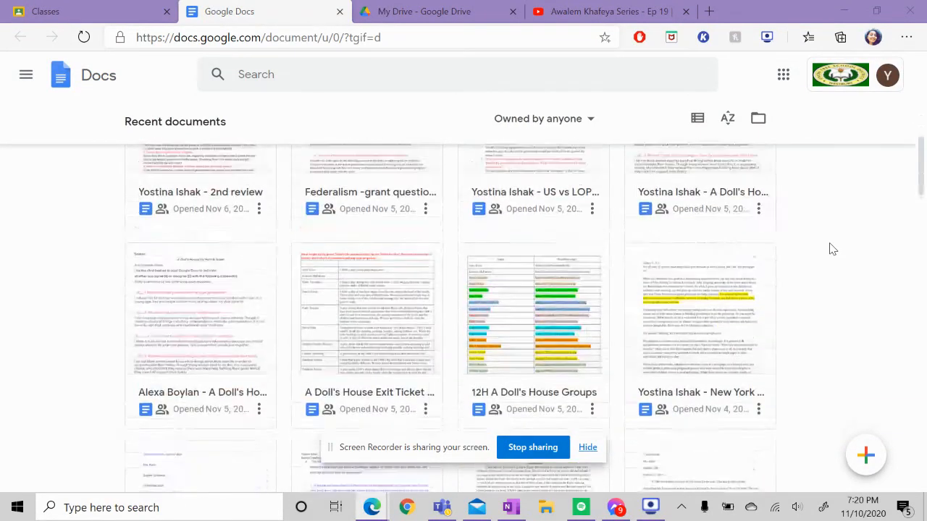
scroll(831, 249, up, 5)
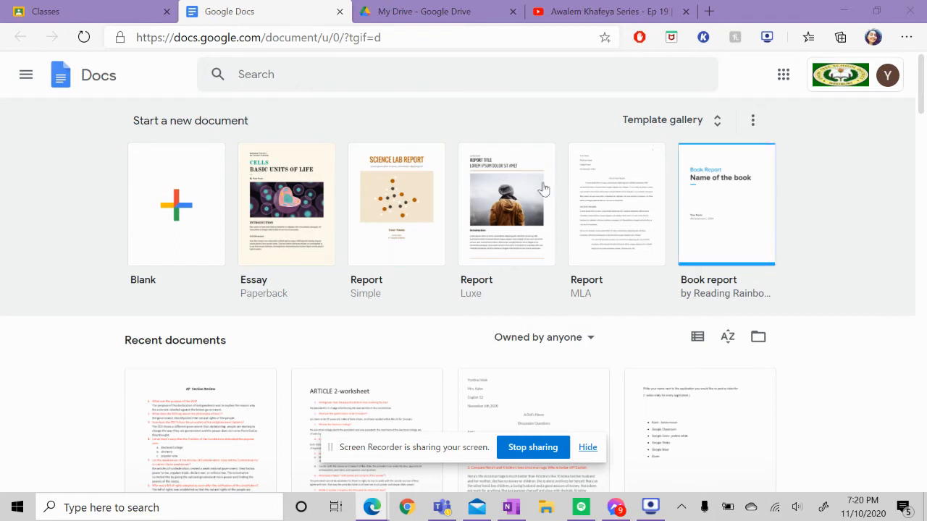
click(174, 198)
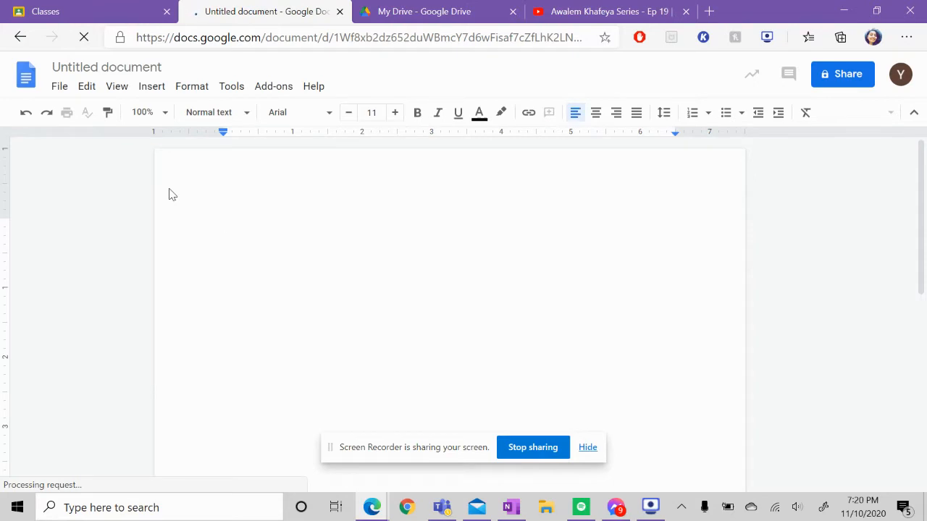
Rename the untitled document as "westbury"
click(133, 69)
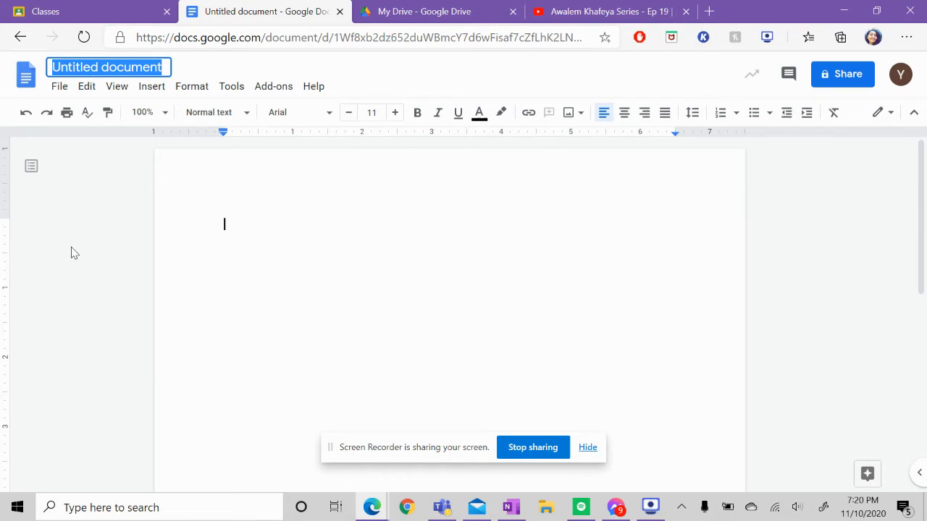
text(wes)
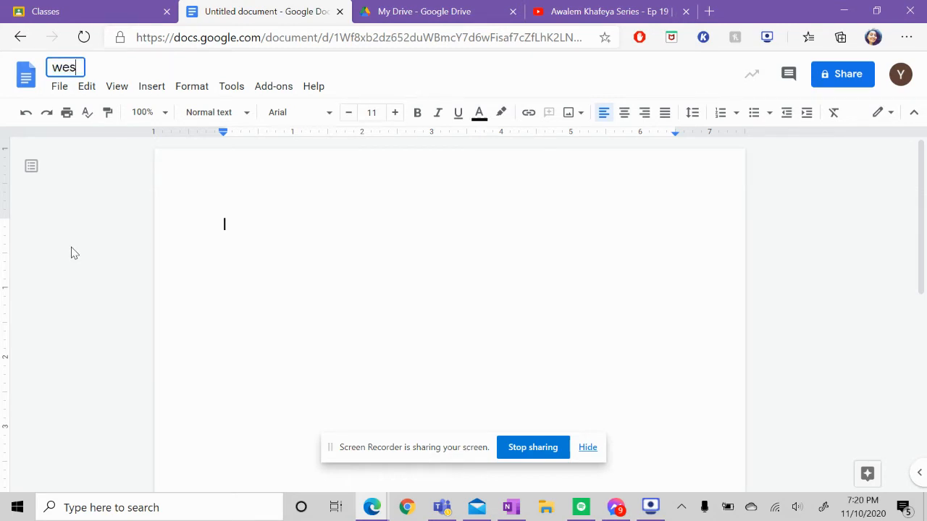
text(tbury)
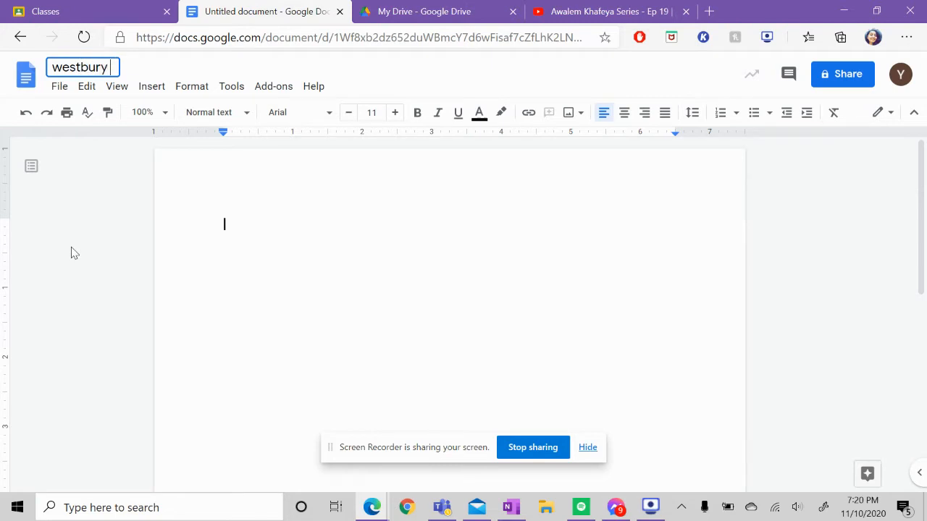
key(Return)
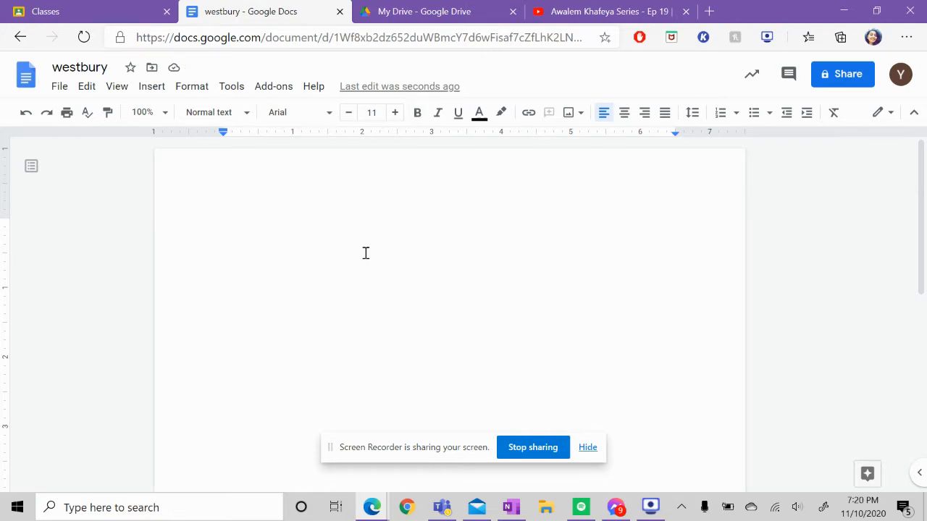
Add a different first-page header containing the lines "Name" and "Teacher's name", and return to the document body
double_click(357, 169)
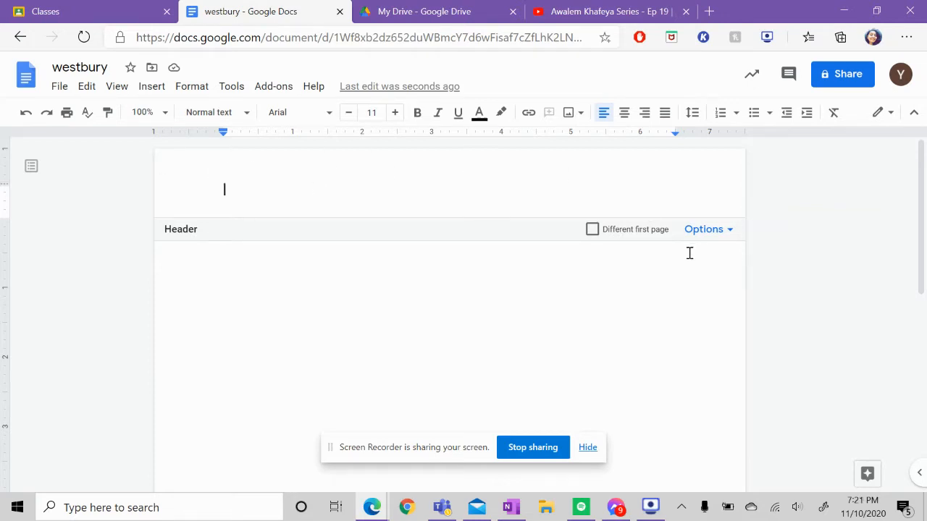
click(592, 230)
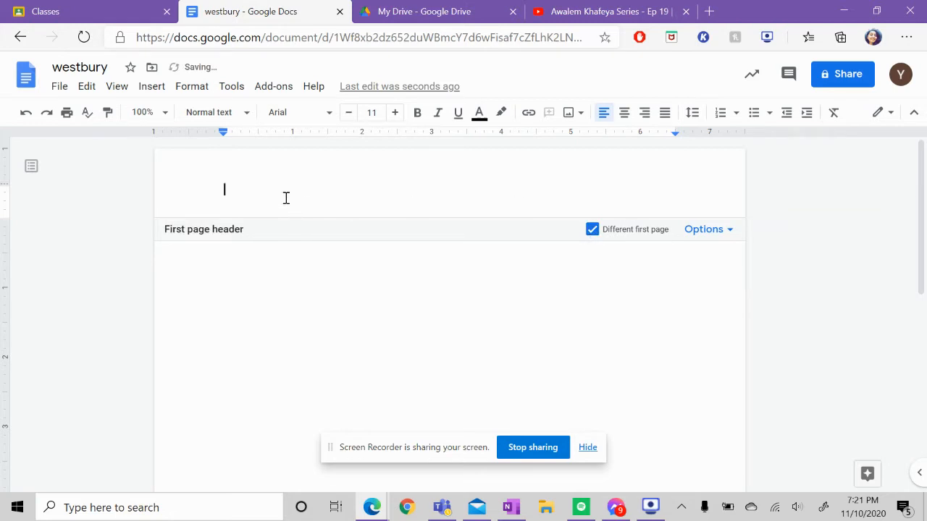
text(Name)
key(Return)
text(teche)
key(BackSpace)
key(BackSpace)
key(BackSpace)
text(achers)
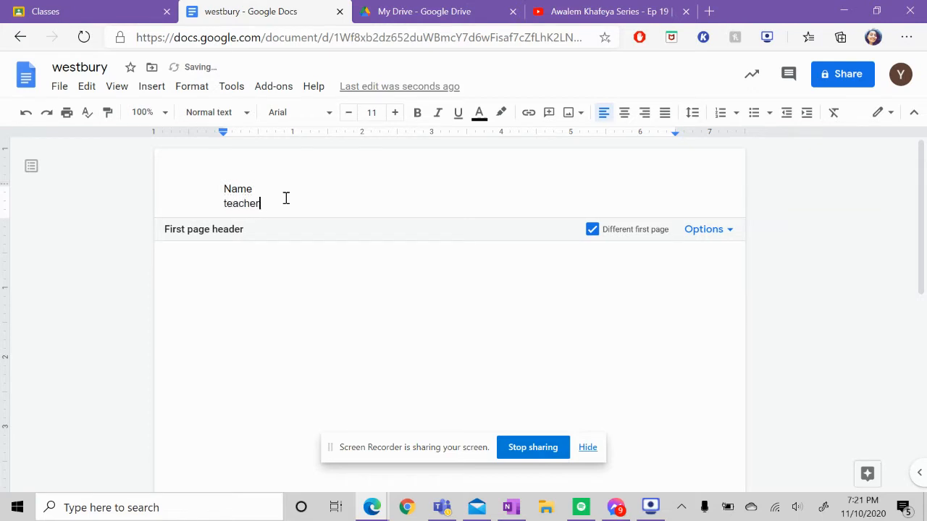
text('s name)
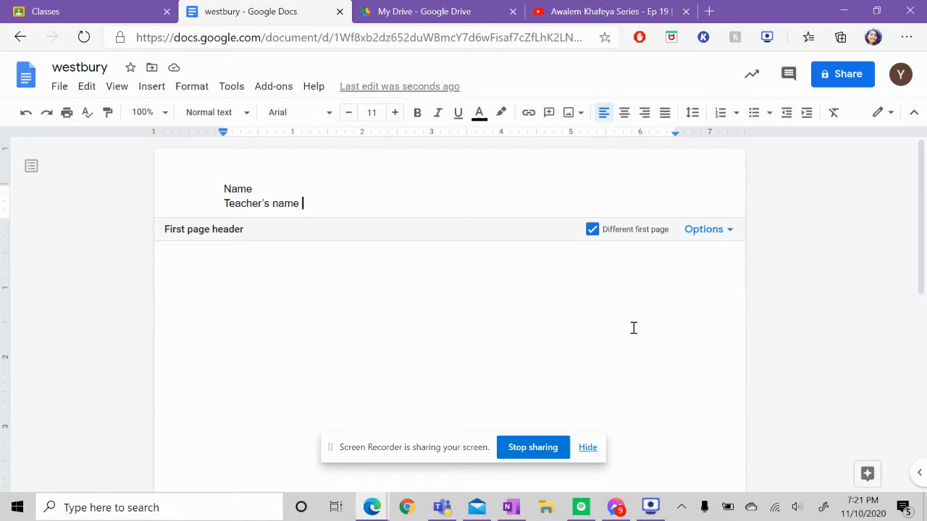
click(453, 266)
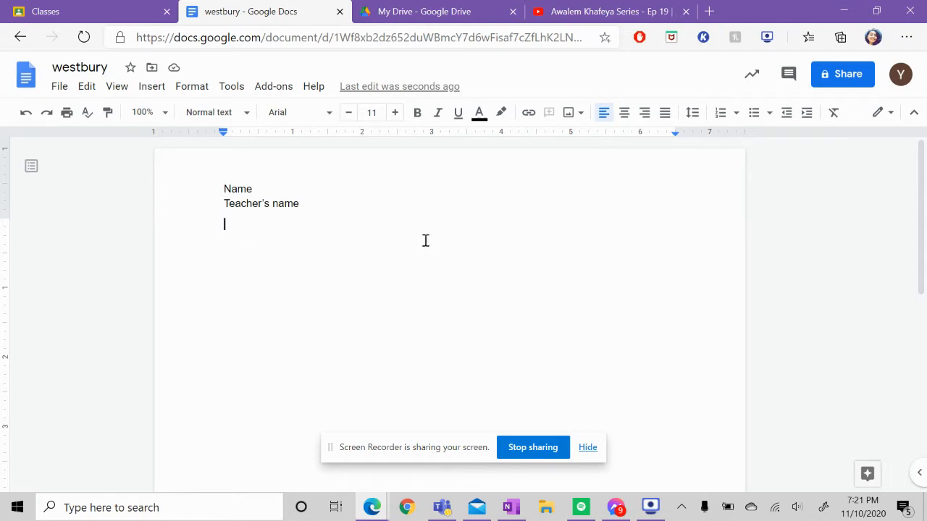
Enter the centred title "Titel" on the first body line and select it
click(627, 116)
text(ti)
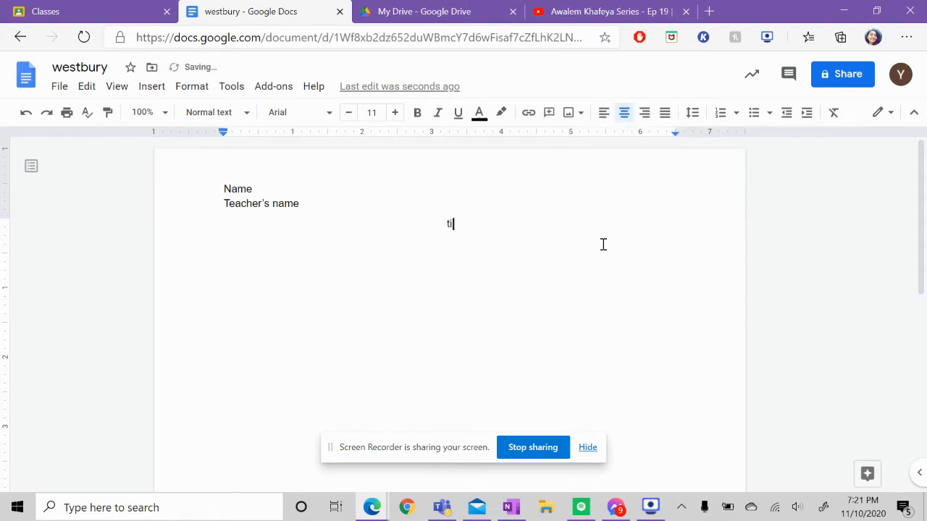
text(tel)
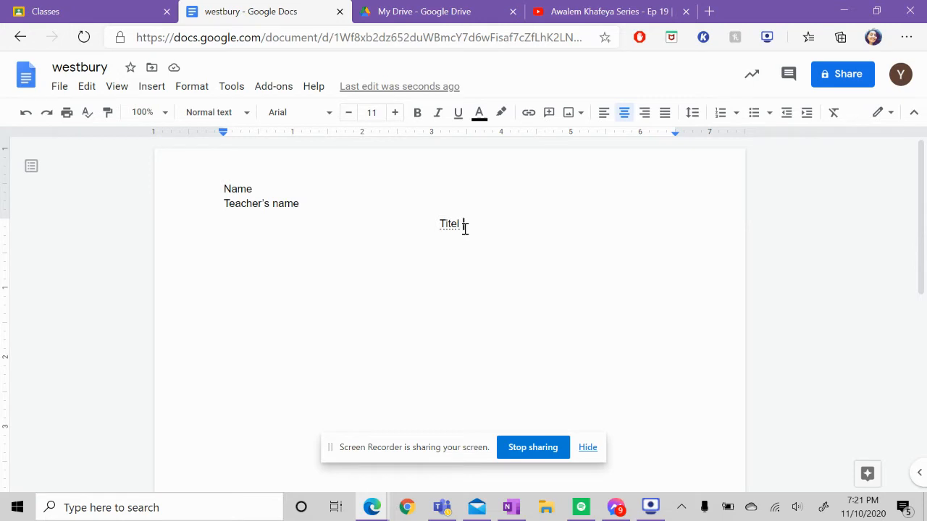
drag(465, 228, 433, 226)
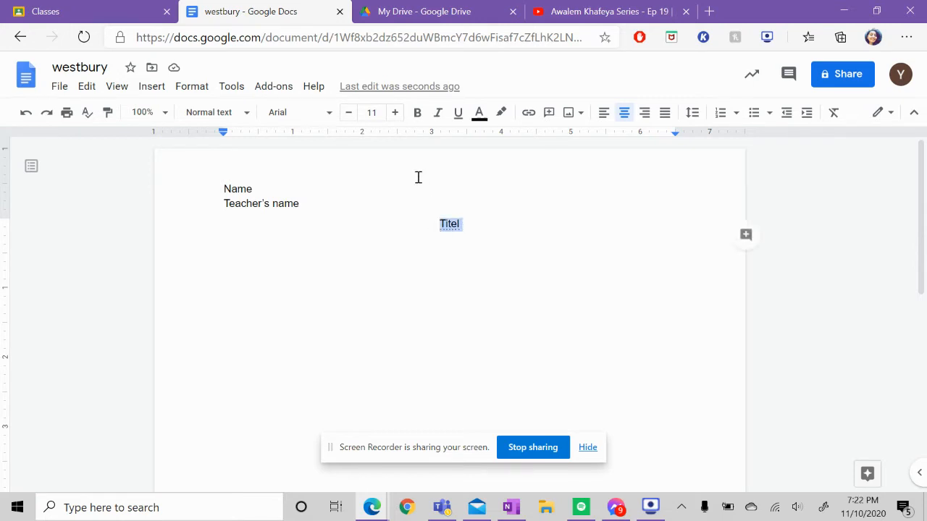
Increase the selected title's font size in single steps to 14 and reduce it back to 11
click(396, 113)
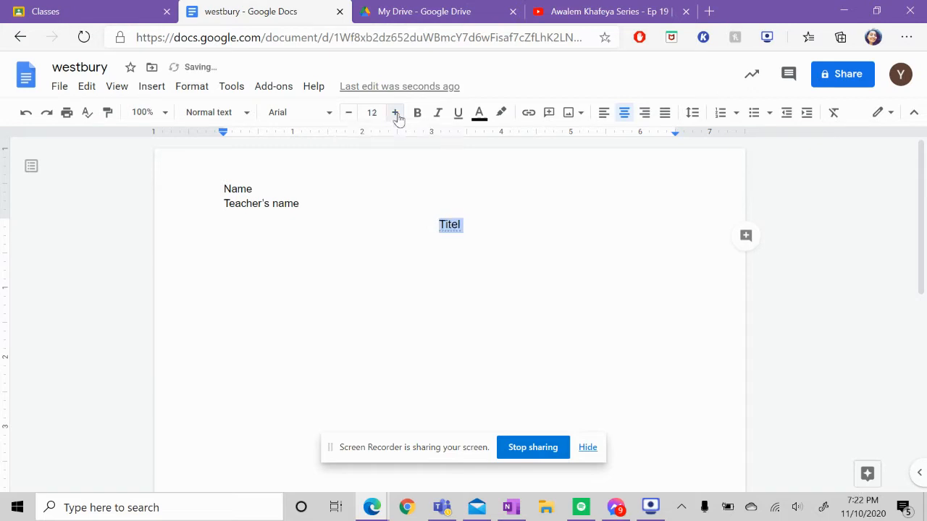
click(395, 114)
click(396, 114)
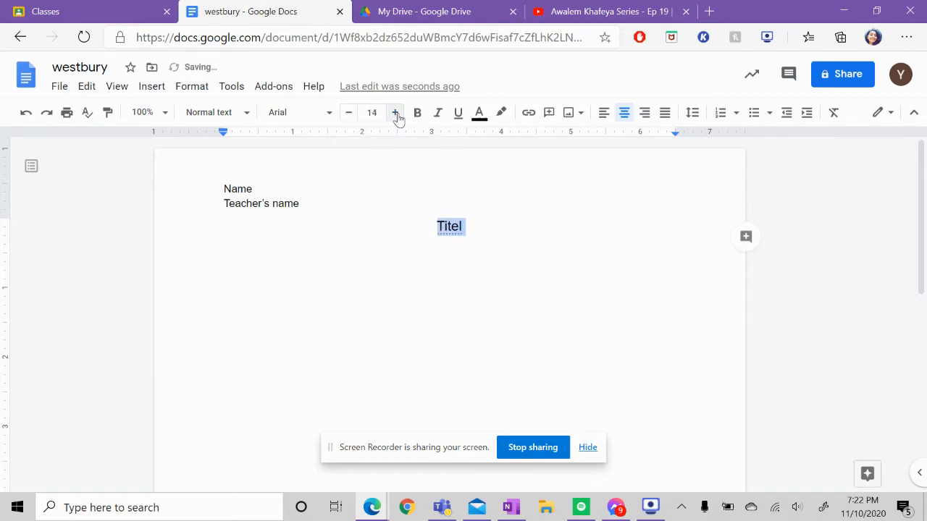
click(349, 114)
click(349, 114)
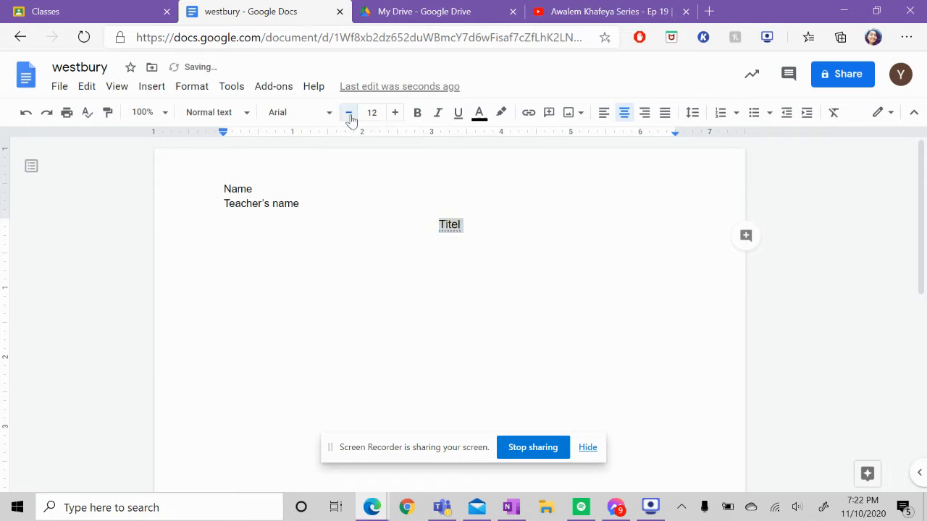
click(349, 113)
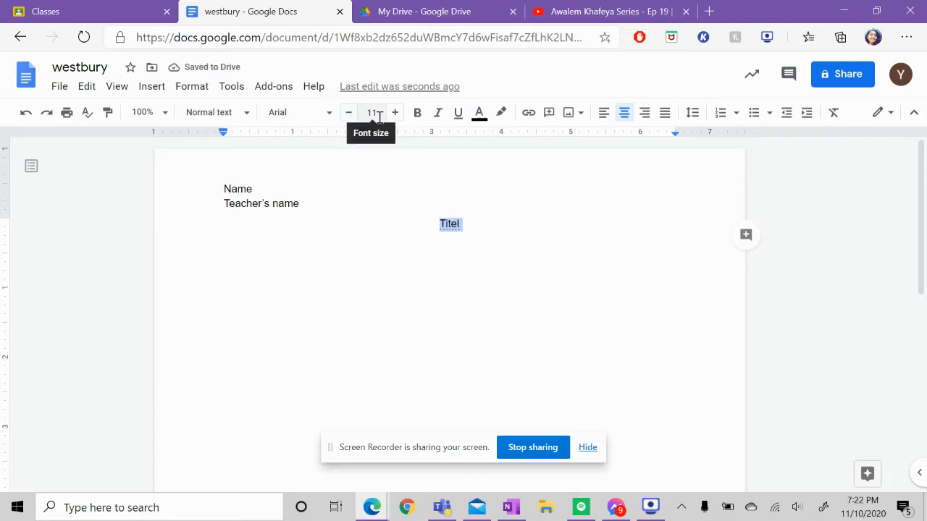
Set the selected title's font size to 24 and place the cursor at its end
click(377, 114)
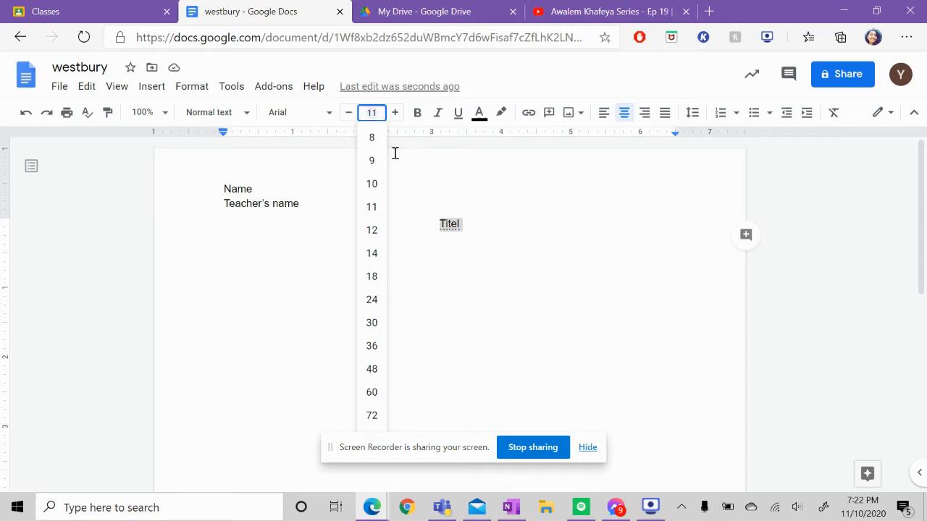
click(372, 299)
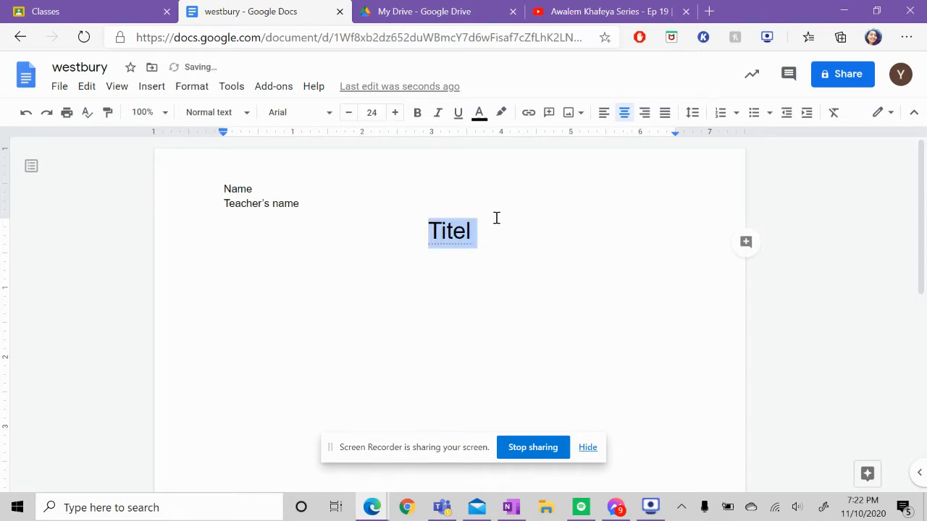
click(488, 231)
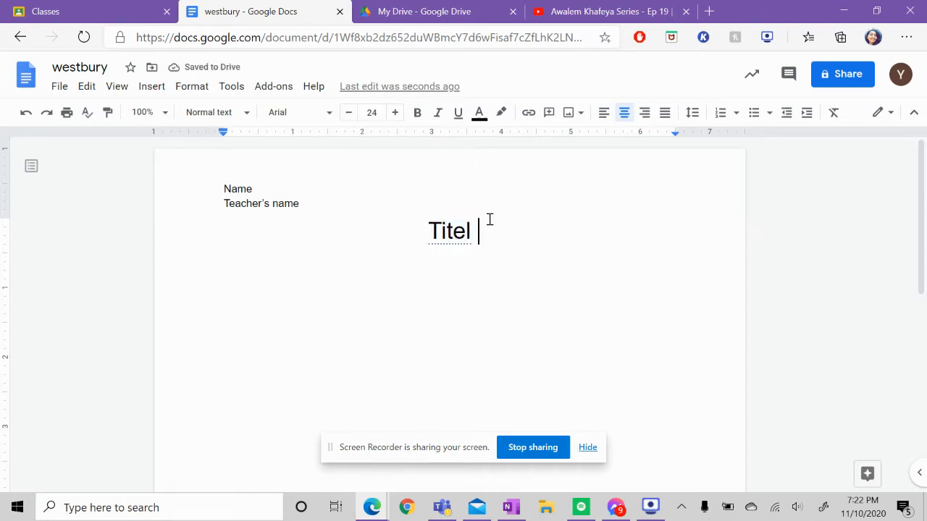
Try bold and italic formatting on the title, removing each one again
double_click(426, 229)
click(478, 113)
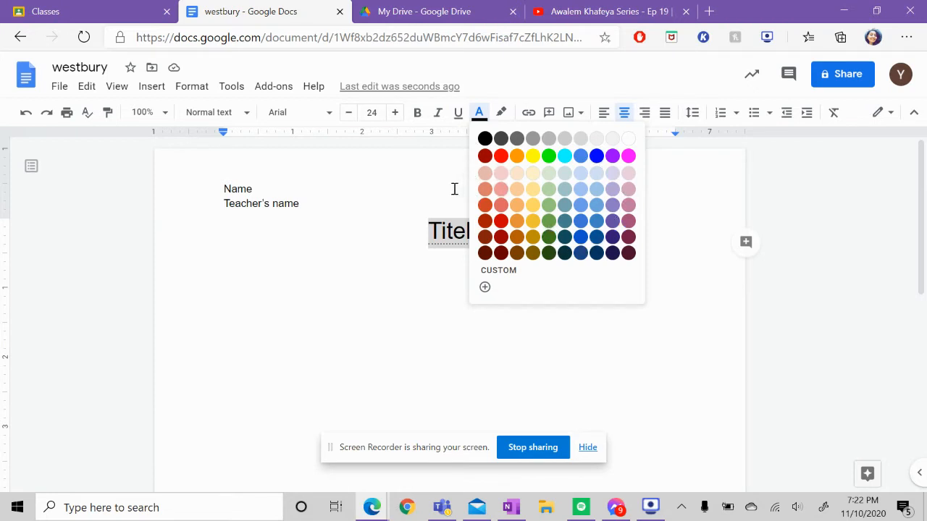
click(417, 113)
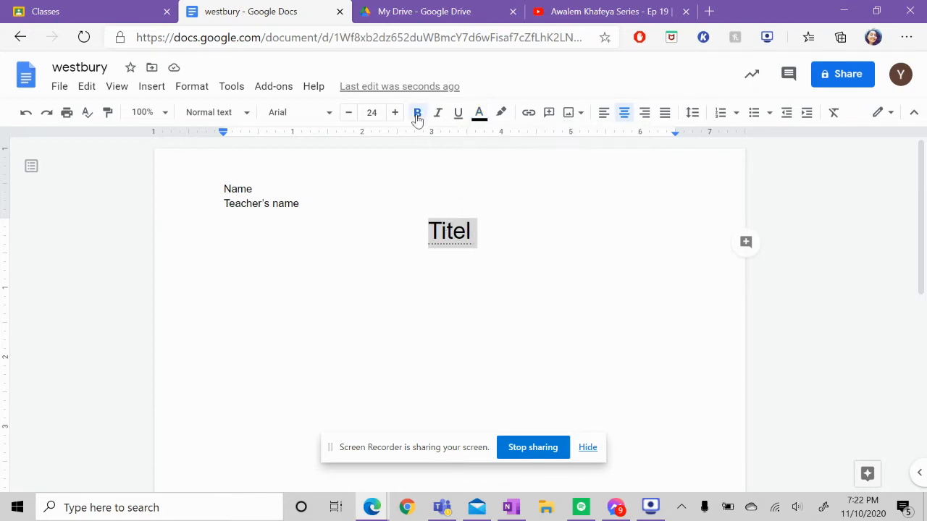
click(417, 113)
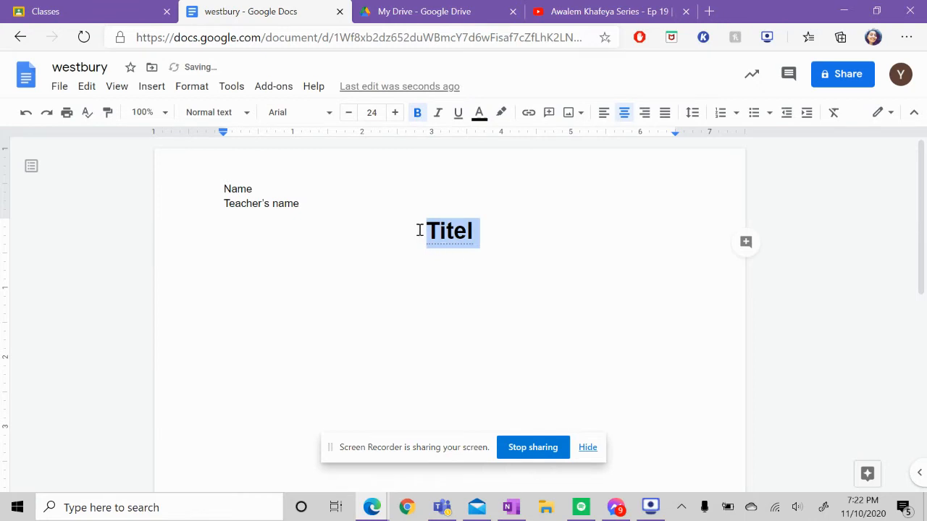
click(417, 112)
click(434, 113)
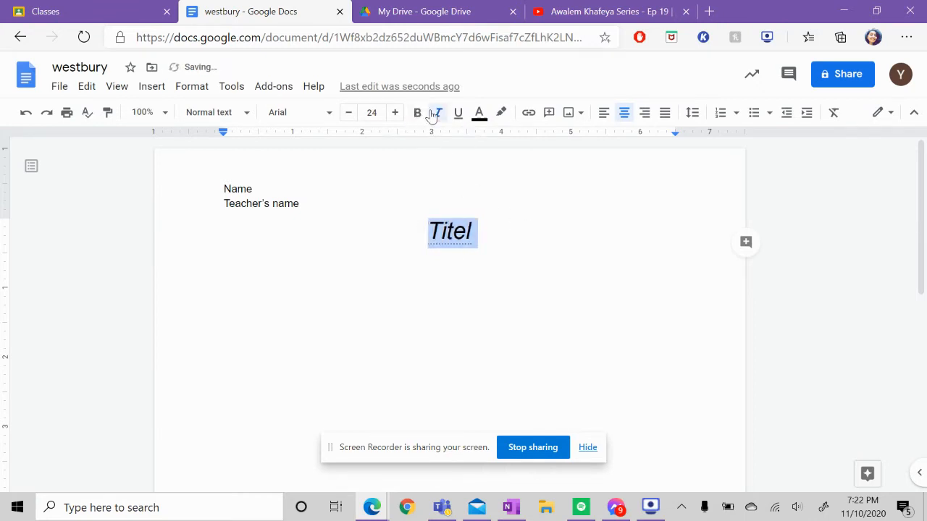
click(434, 113)
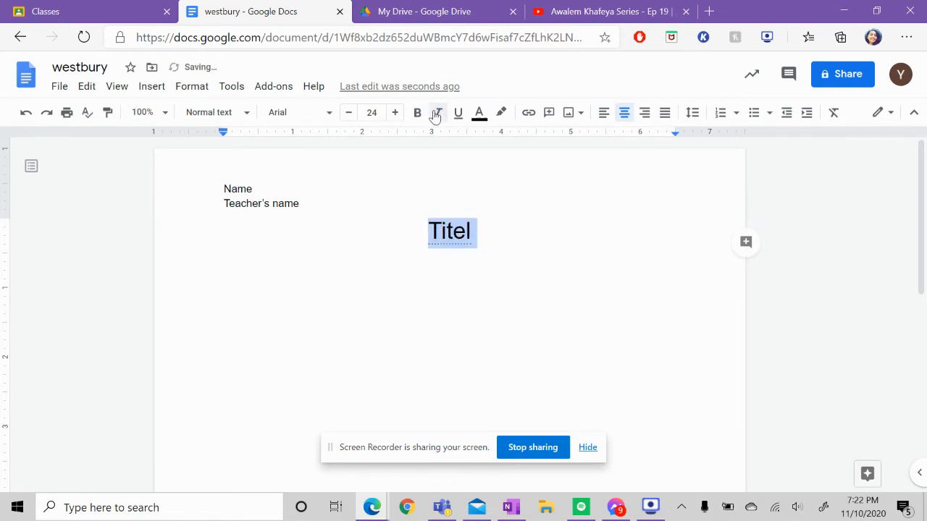
Underline the title, remove the underline again and place the cursor at the title's end
click(458, 113)
click(505, 247)
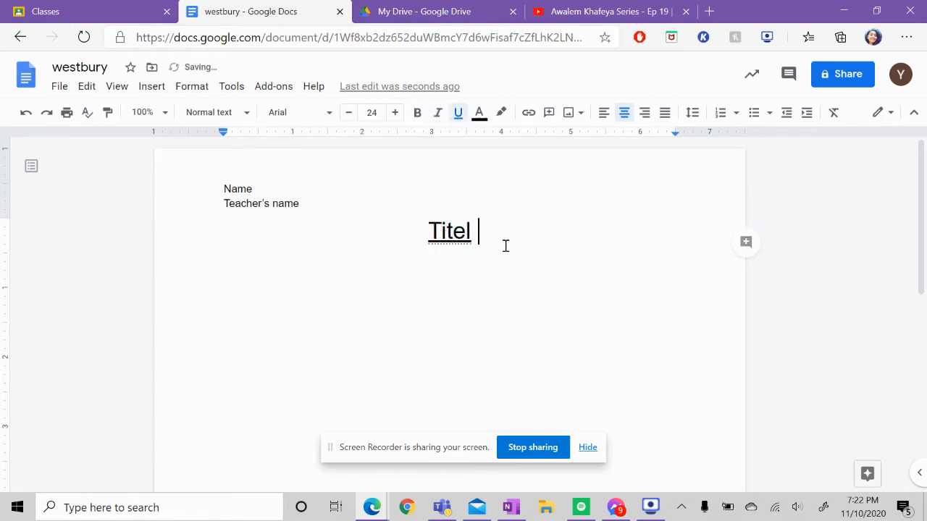
drag(478, 237, 412, 240)
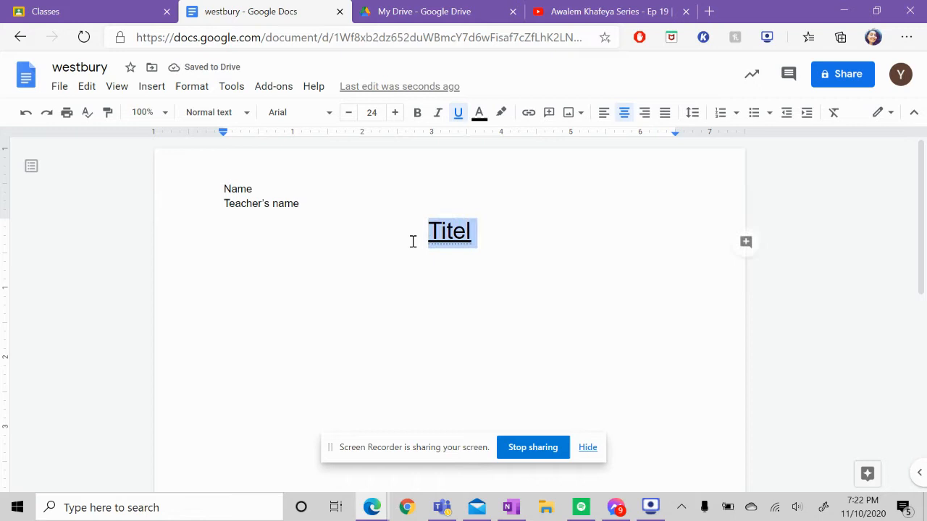
click(458, 113)
click(491, 232)
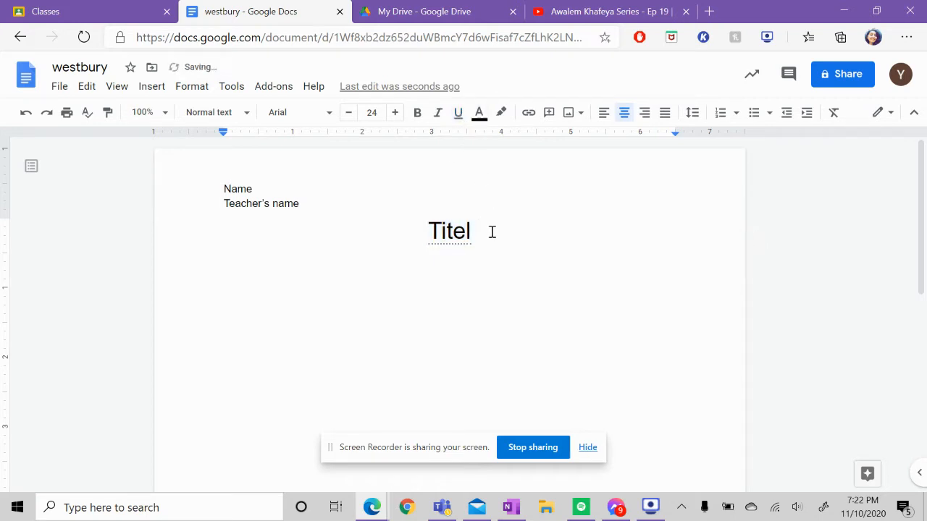
Below the title, add the left-aligned line "Googel document" in size 18 and correct its first word with the spelling suggestion "Google"
key(Return)
click(603, 114)
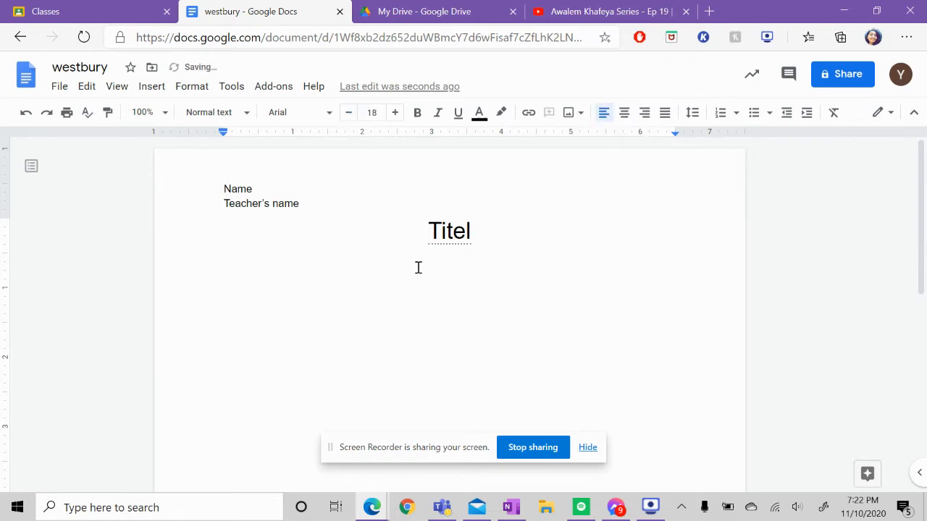
text(googel )
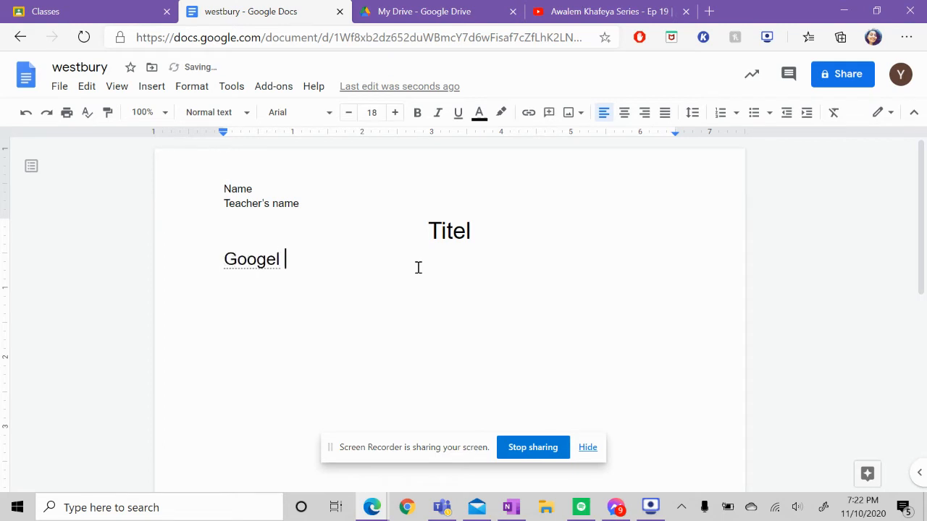
text(document)
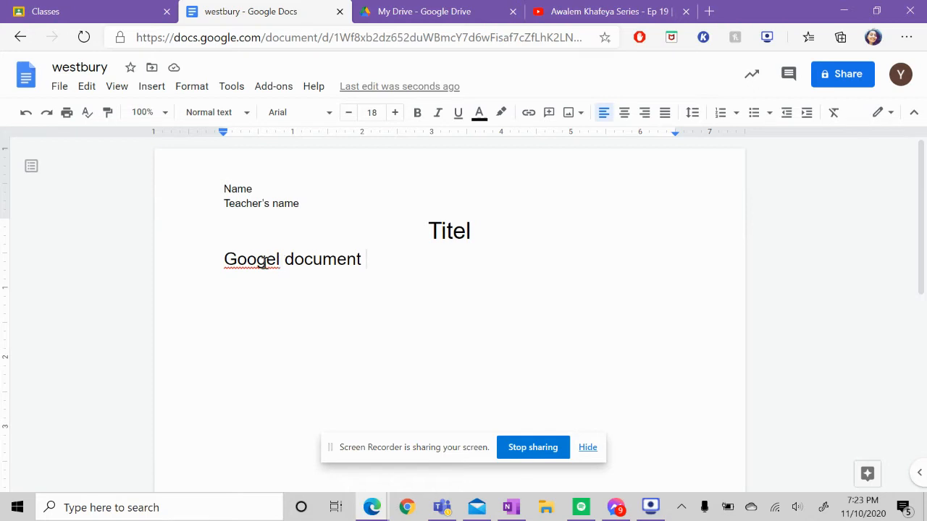
click(265, 264)
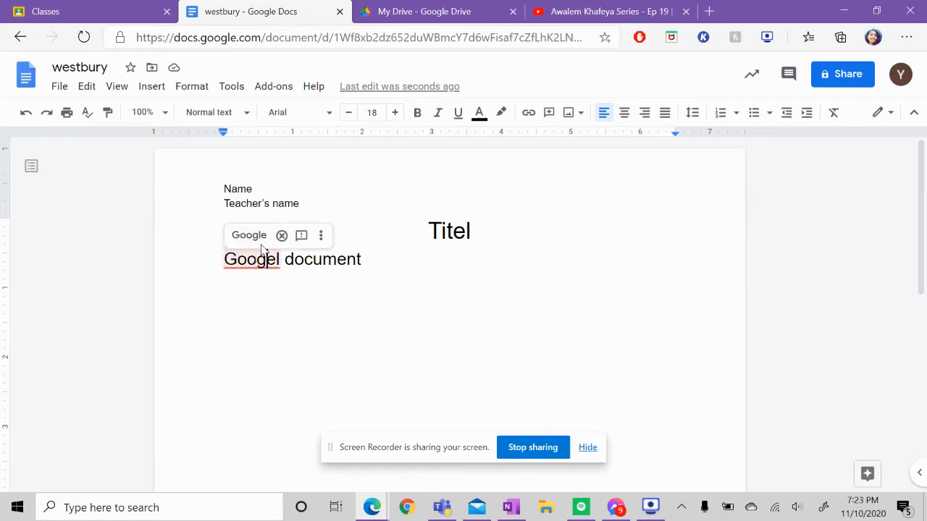
click(253, 237)
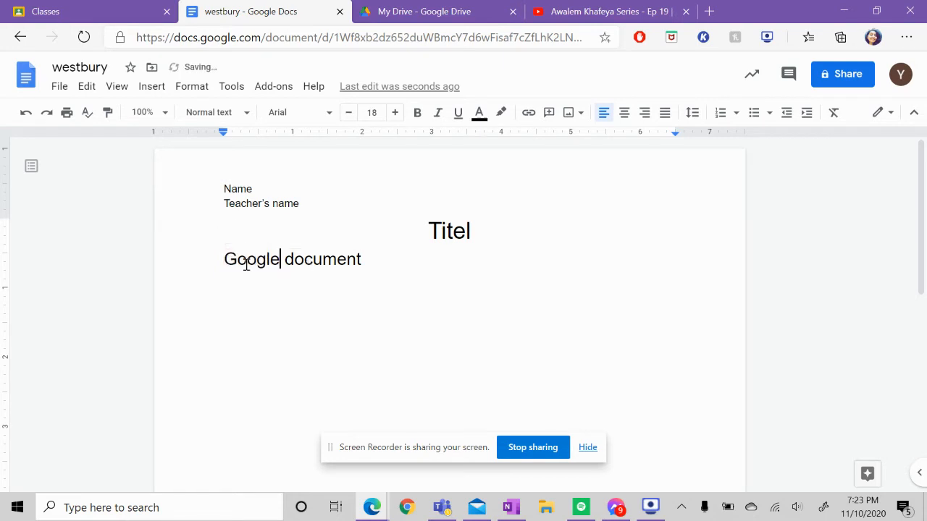
Add a second line reading "Google document" directly below the first one
click(367, 262)
key(Return)
text(google )
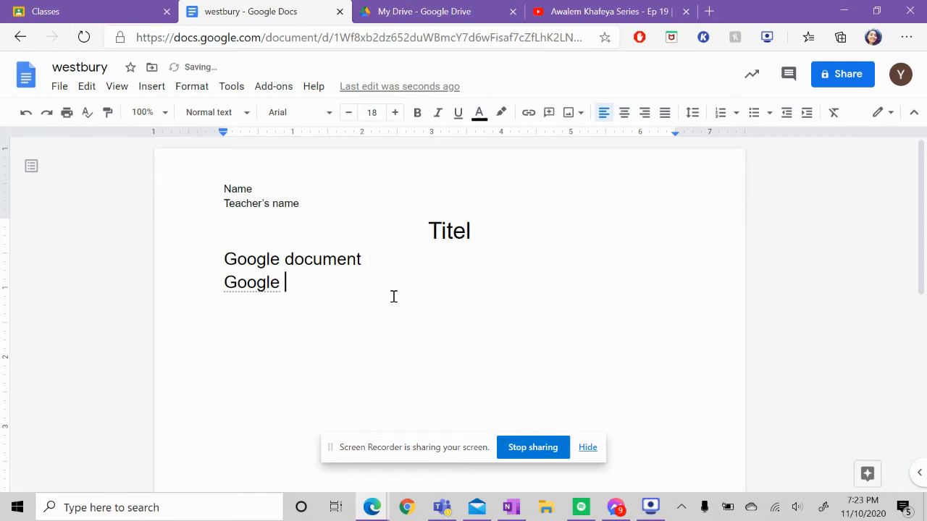
text(document)
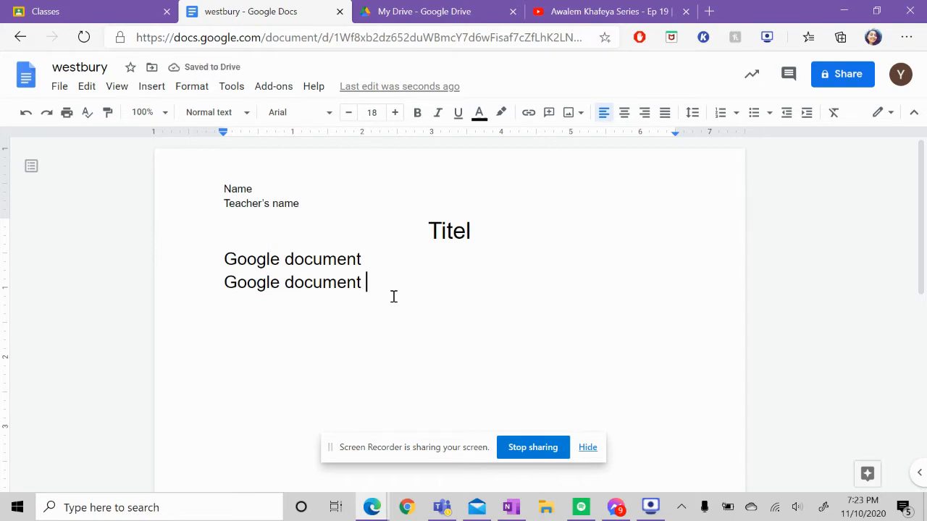
Try double line spacing on the two "Google document" lines
drag(374, 282, 216, 257)
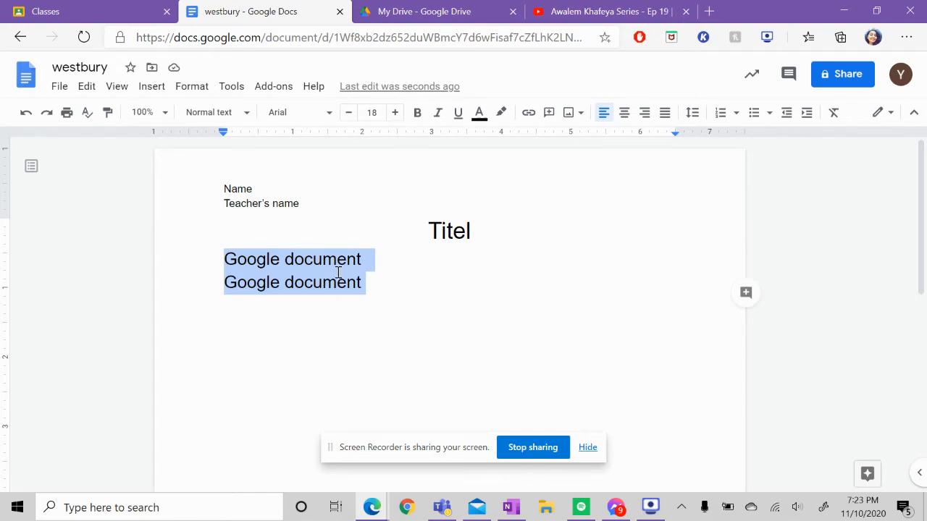
click(192, 86)
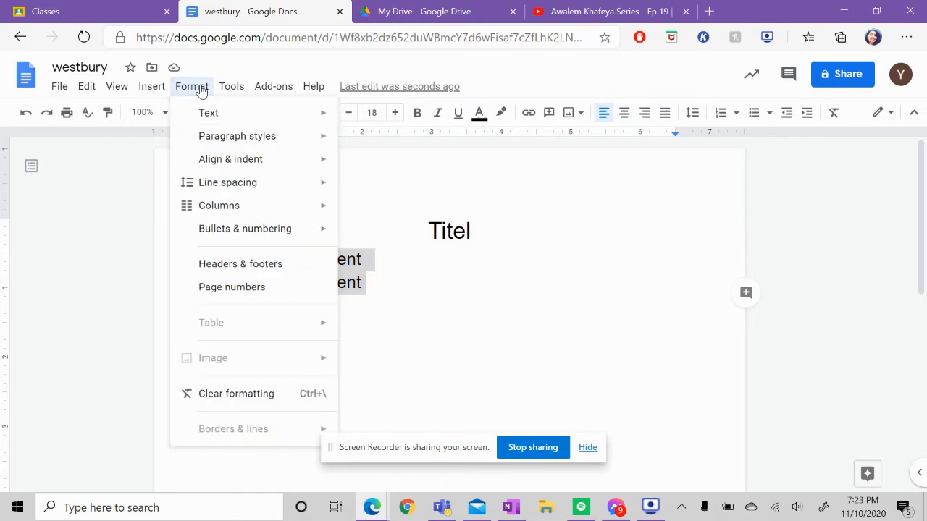
mouse_move(228, 187)
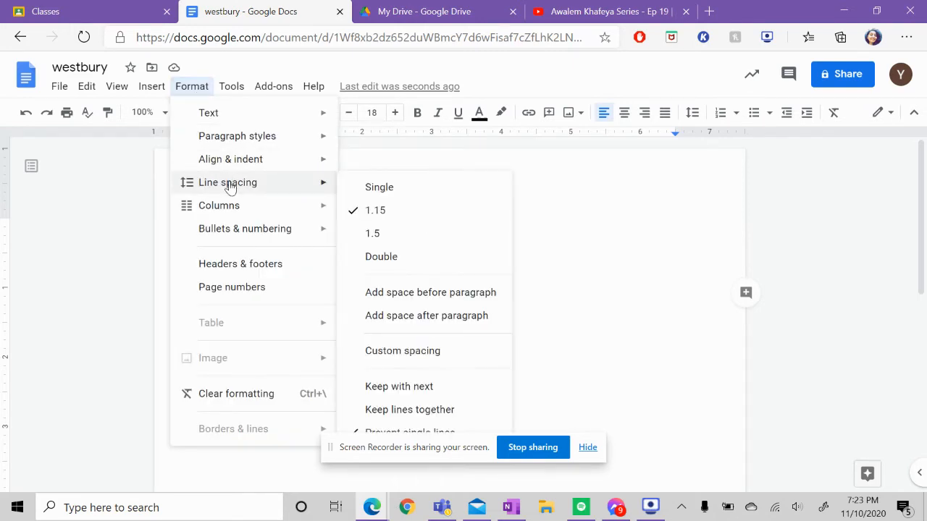
click(399, 261)
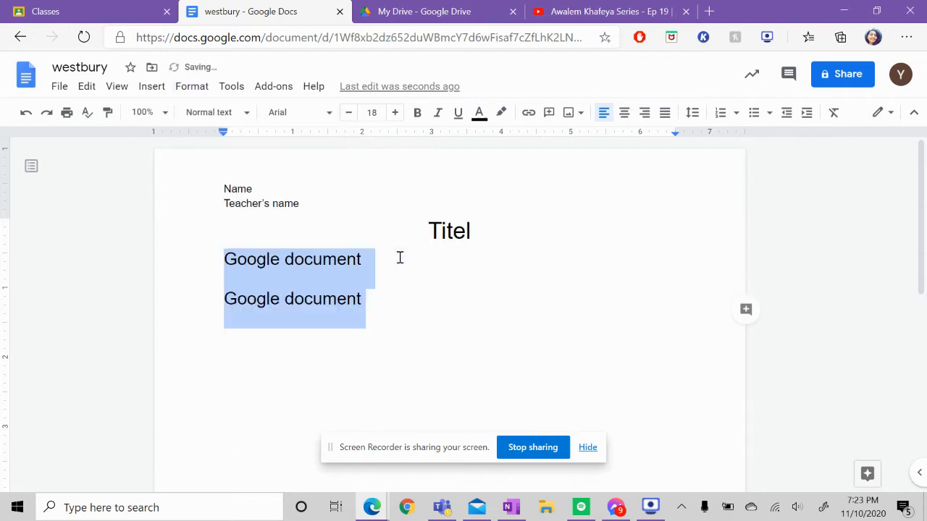
click(359, 284)
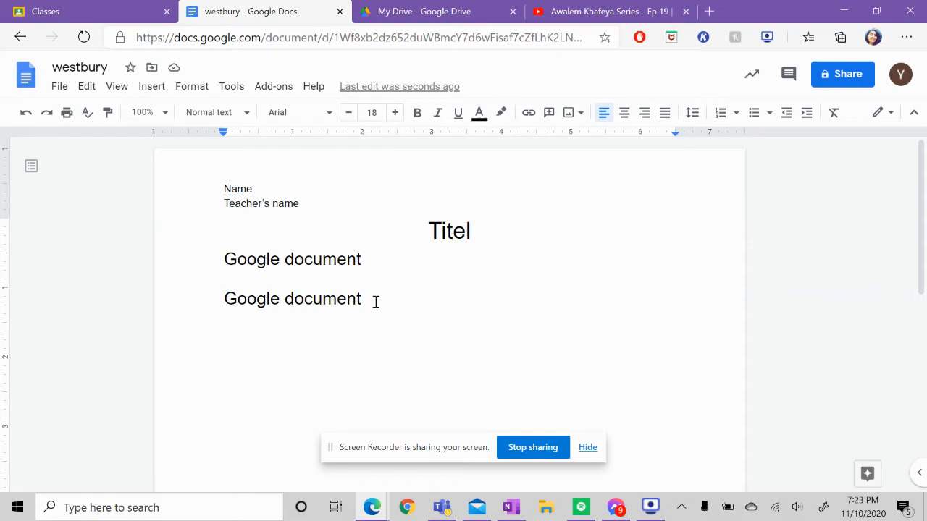
Set the line spacing of the two "Google document" lines to 1.5
drag(374, 300, 198, 265)
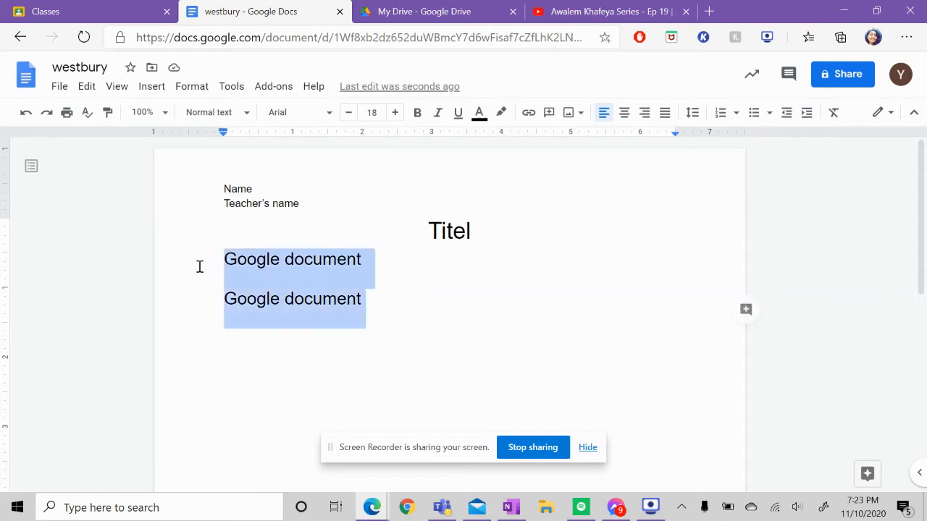
click(189, 88)
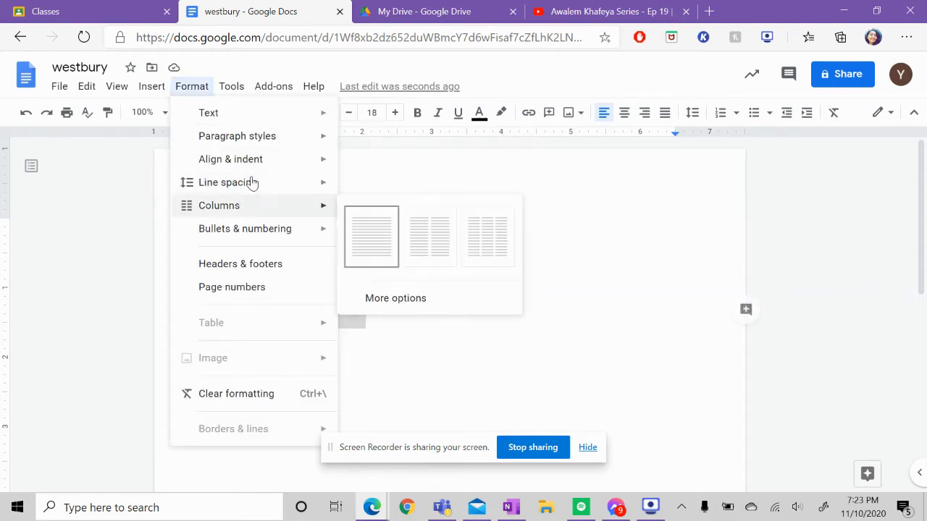
mouse_move(253, 181)
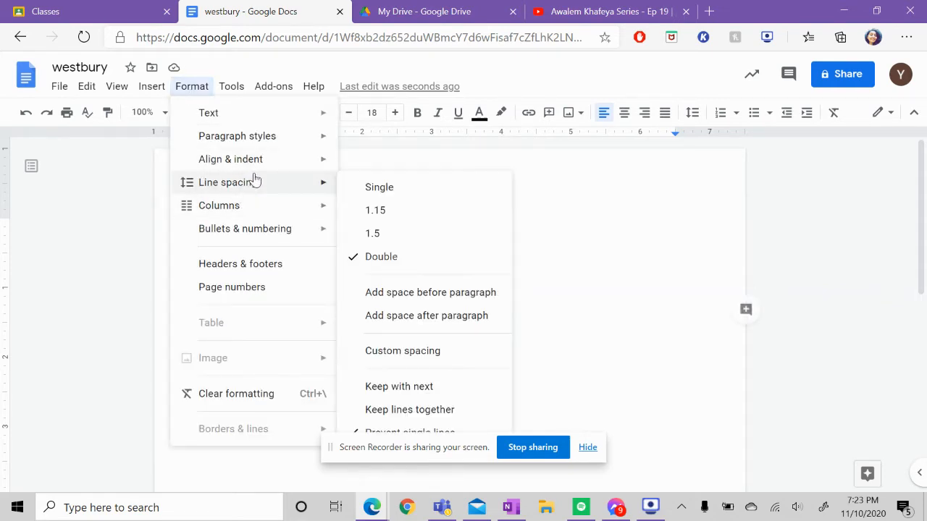
click(406, 229)
Change the font of both "Google document" lines to Comfortaa
click(391, 289)
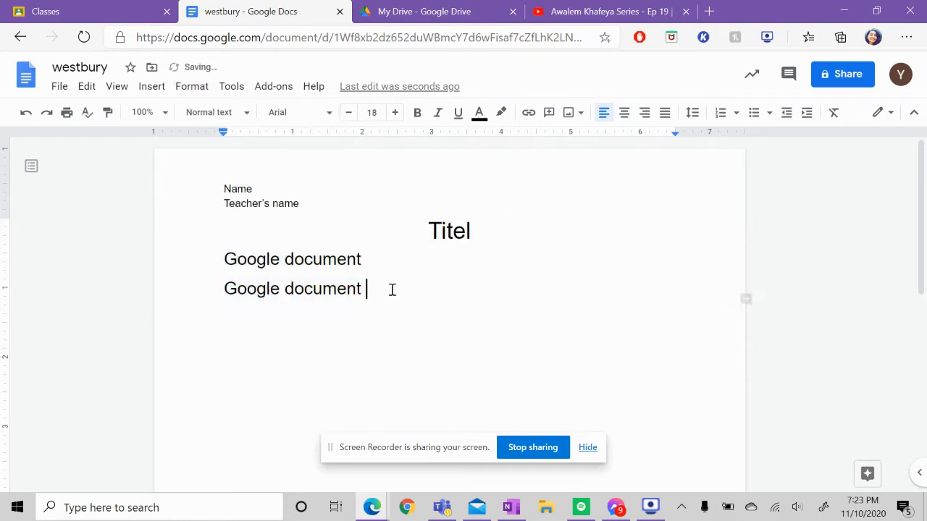
shift+click(218, 258)
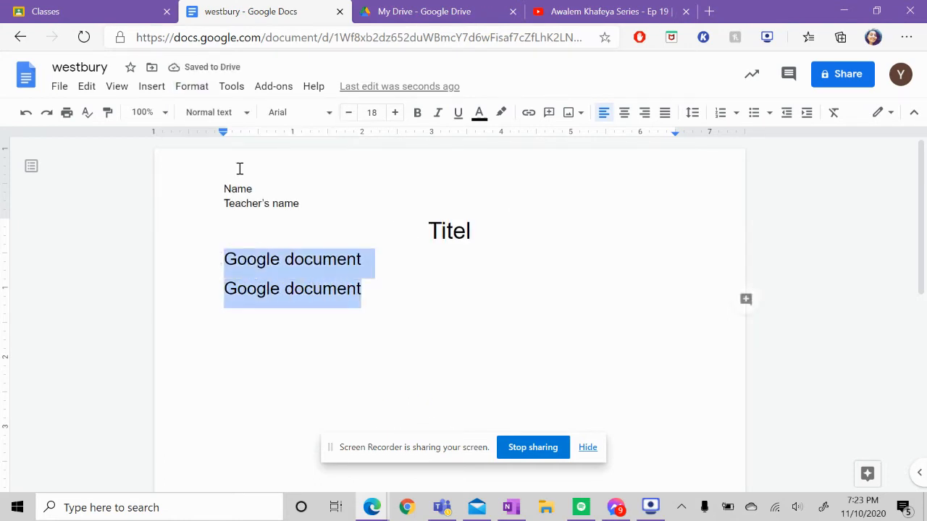
click(317, 115)
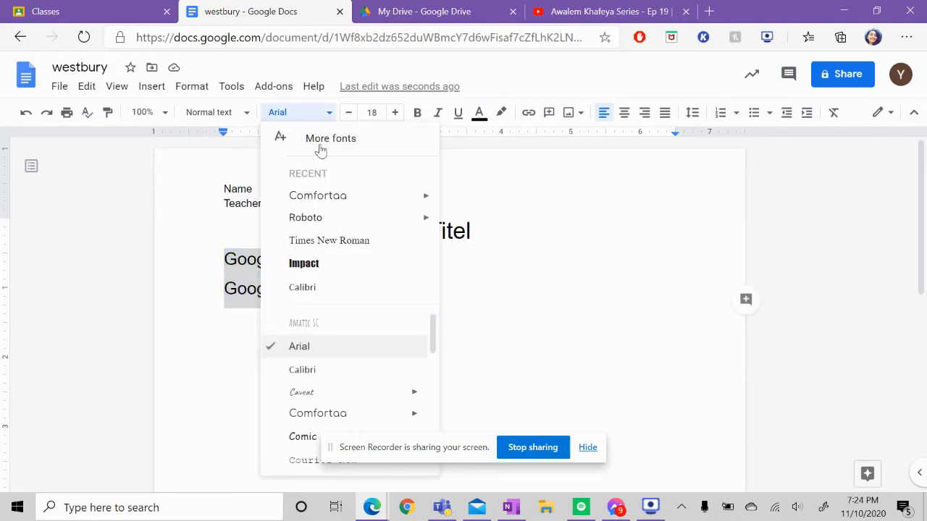
scroll(358, 362, down, 5)
mouse_move(358, 362)
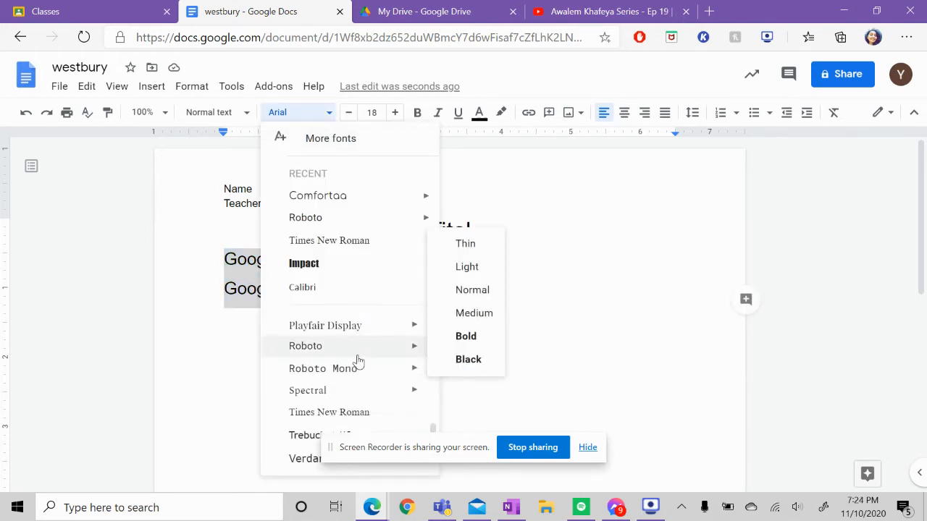
scroll(358, 362, up, 5)
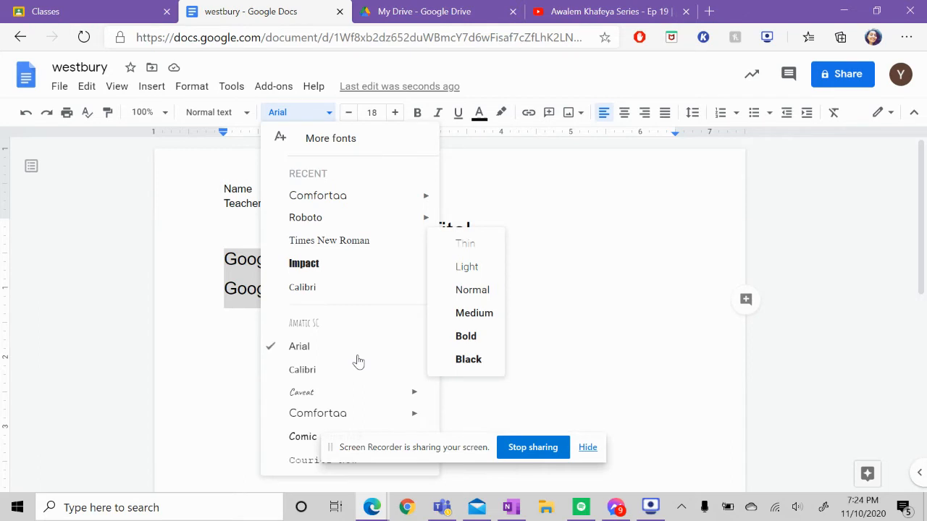
click(355, 200)
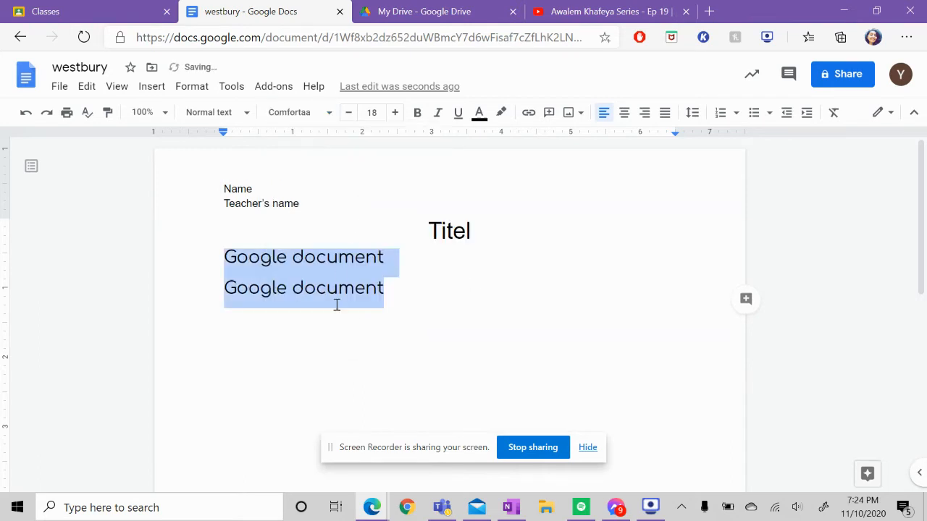
Reduce the font size of both lines to 16 and place the cursor at the end of the second line
click(348, 115)
click(349, 116)
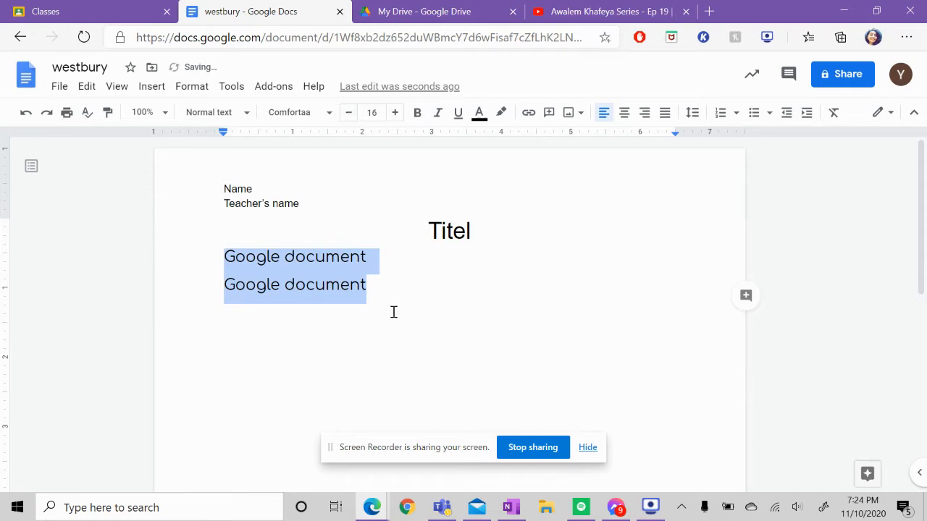
click(382, 287)
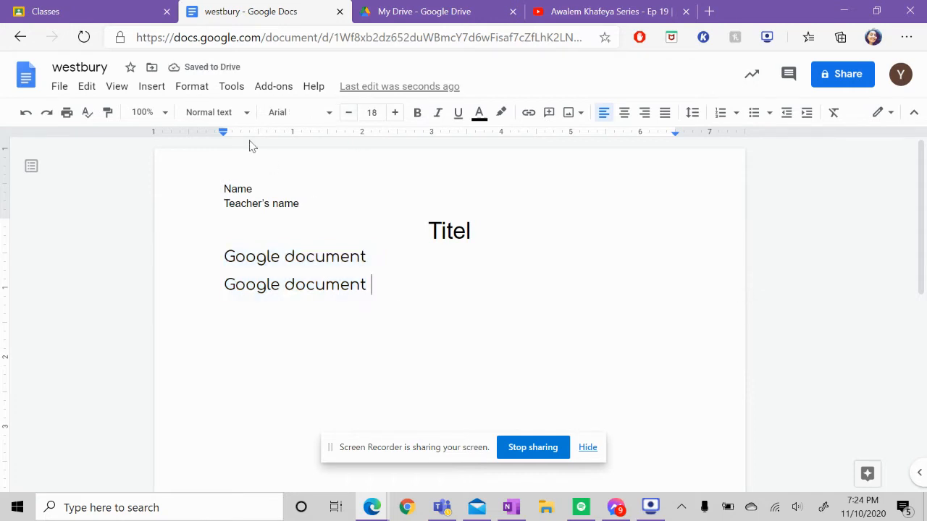
Start inserting an image from the web and search for "school"
click(158, 86)
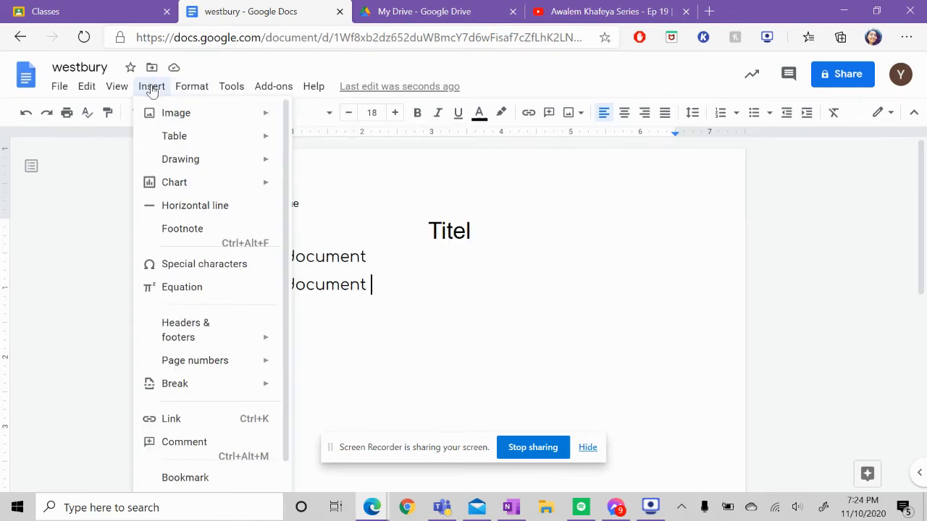
mouse_move(170, 114)
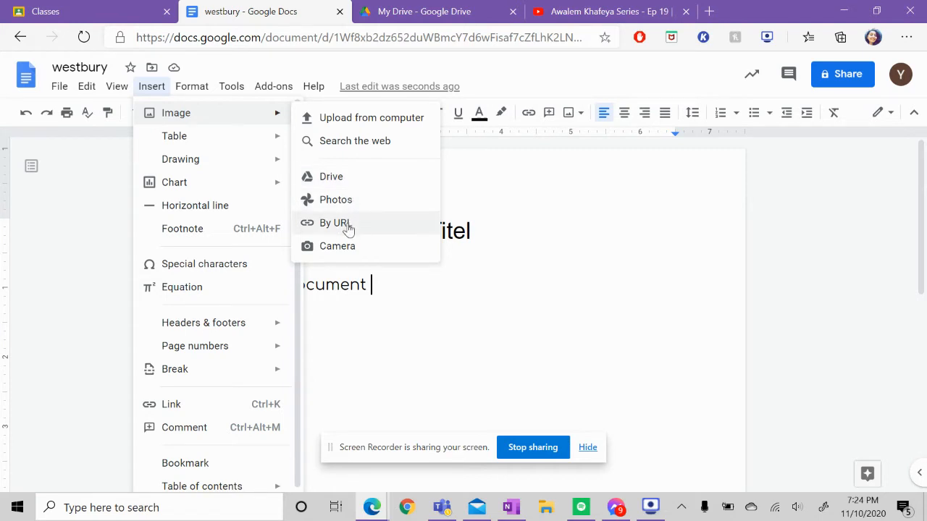
click(384, 140)
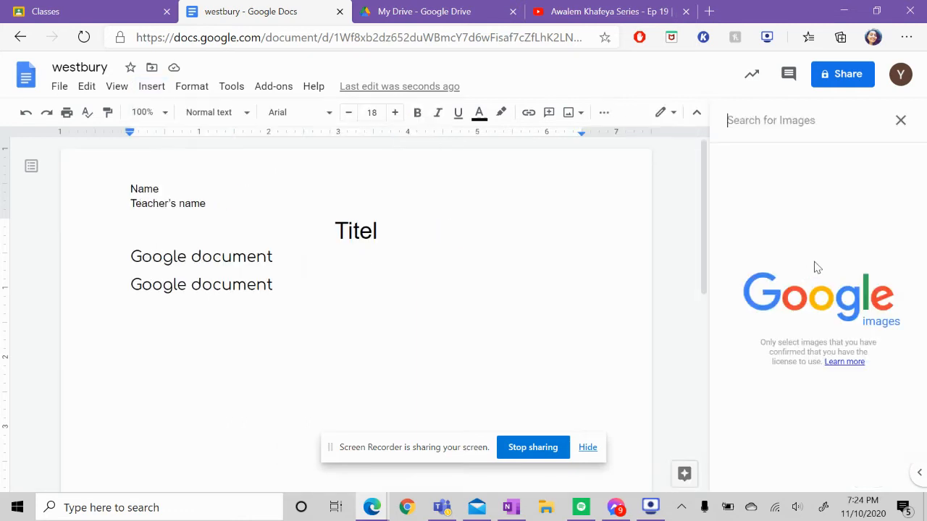
text(sc)
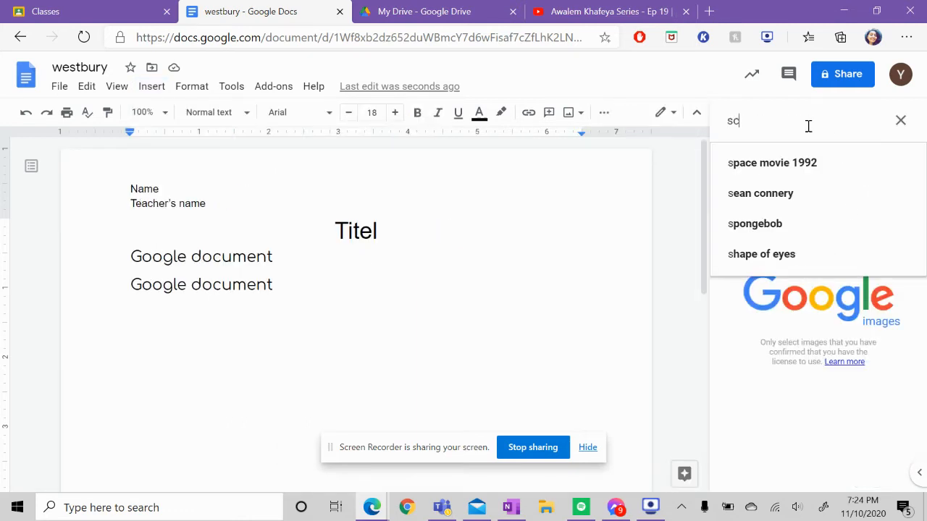
text(hoo)
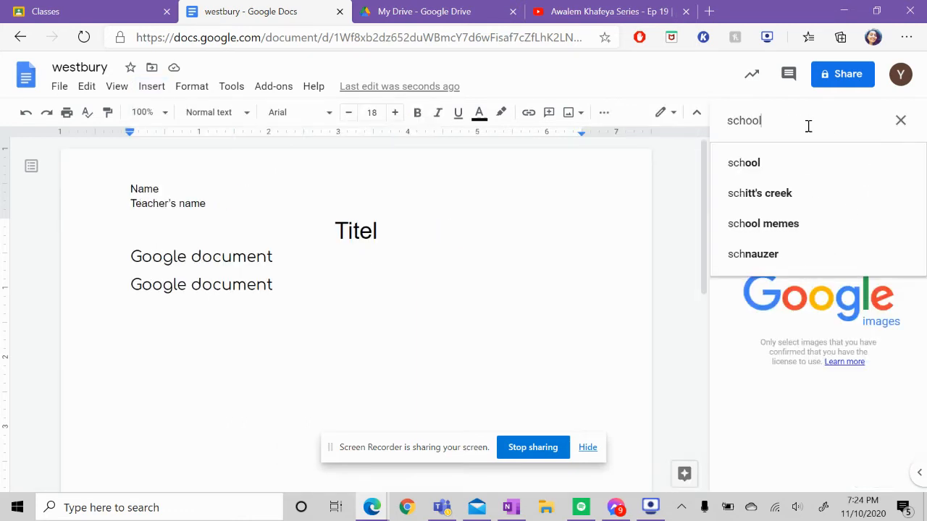
text(l)
key(Return)
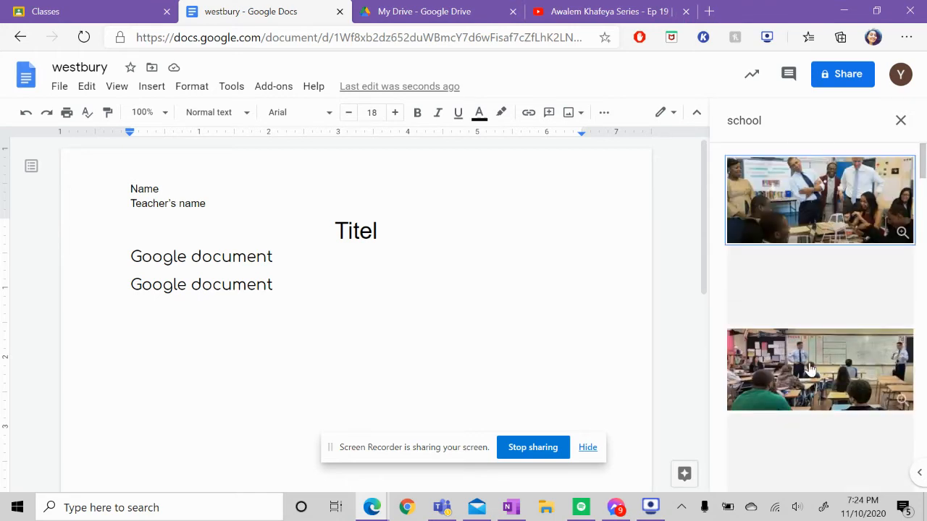
Choose the cartoon school building with the orange roof from the image results
scroll(804, 370, down, 3)
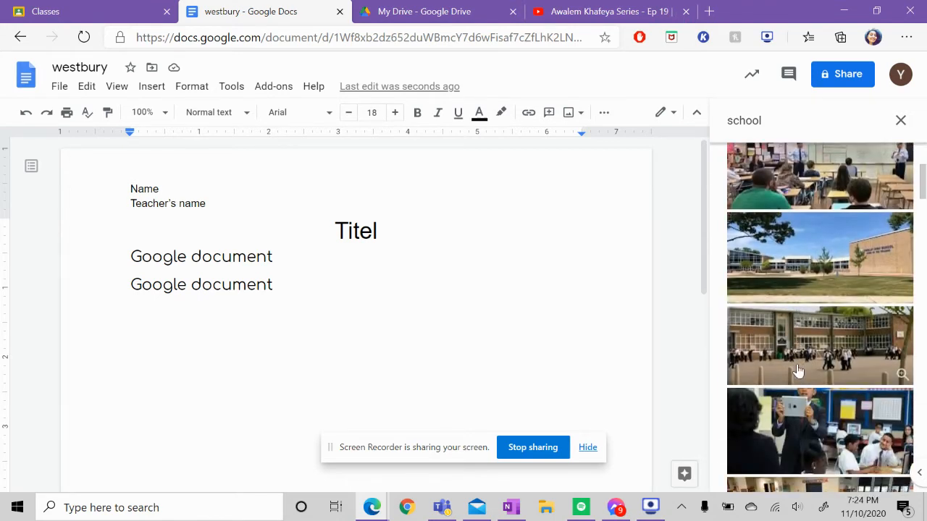
scroll(797, 371, down, 10)
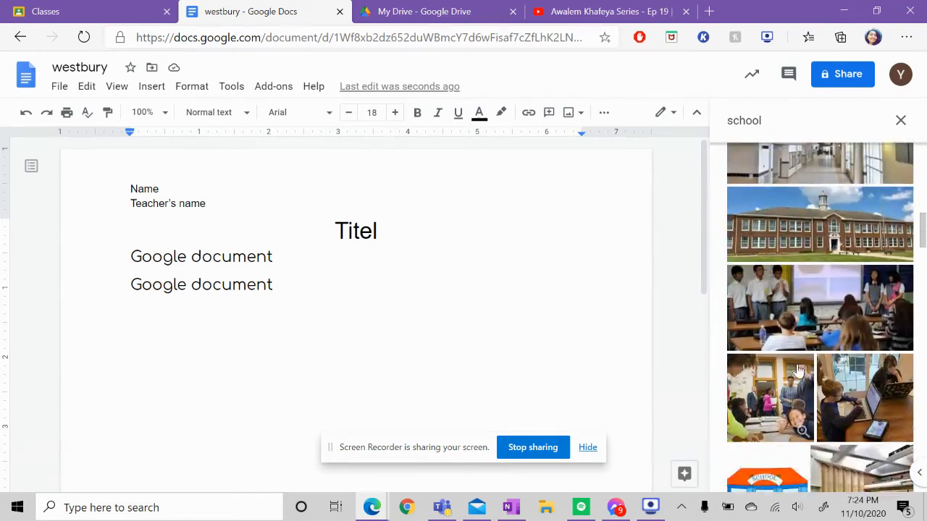
click(762, 225)
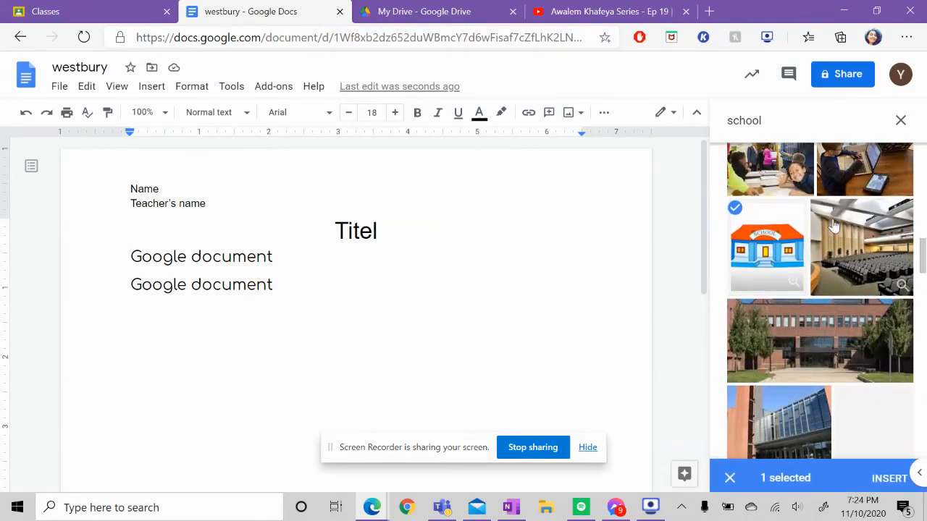
Try adding the auditorium, brick building and glass building photos to the image selection, removing each one again
click(823, 286)
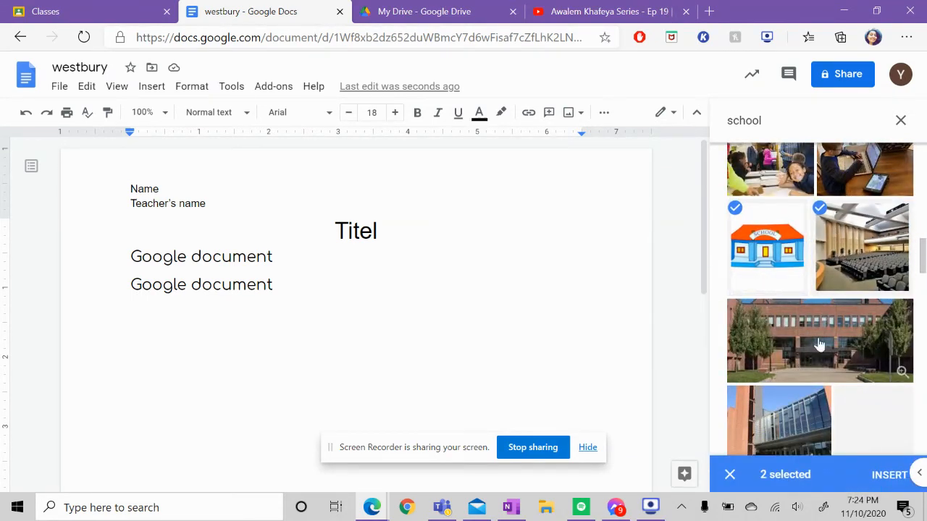
click(819, 344)
click(786, 391)
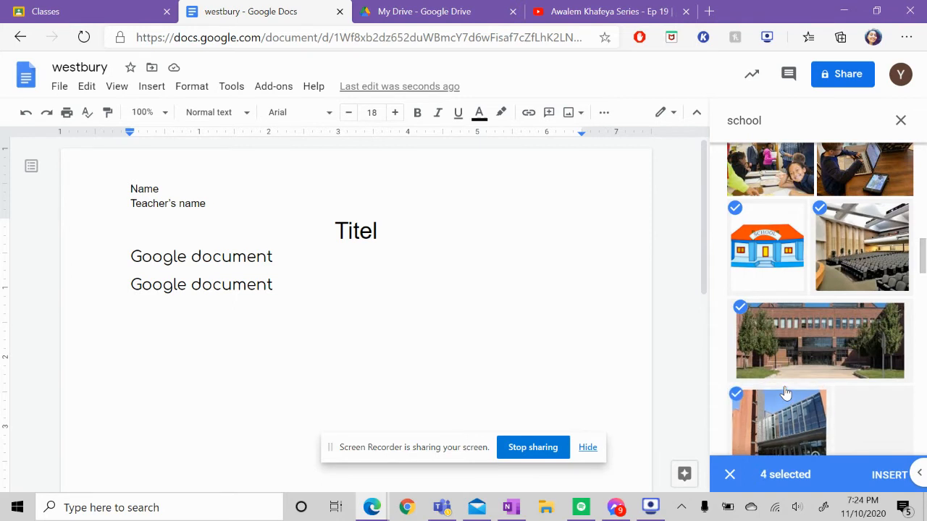
click(786, 391)
click(820, 329)
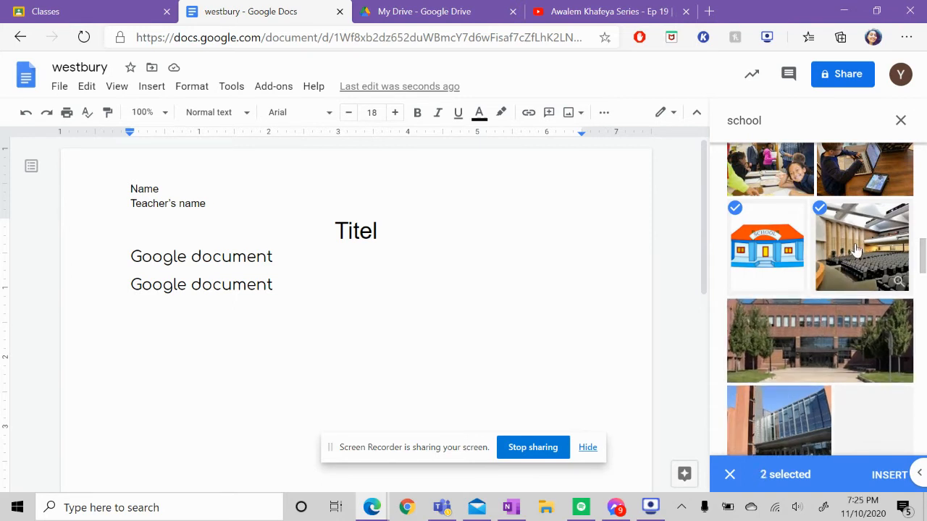
click(857, 250)
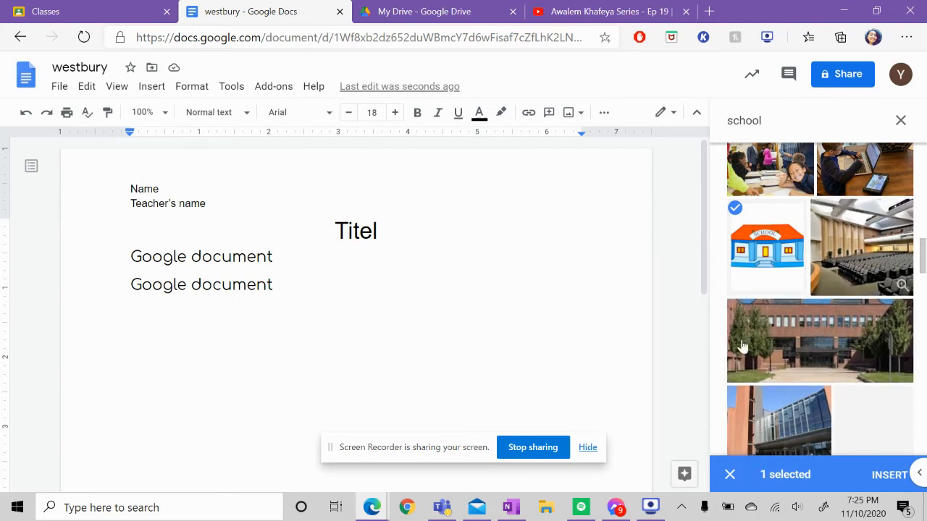
Insert the chosen cartoon school image after the second "Google document" line and select it on the page
click(890, 481)
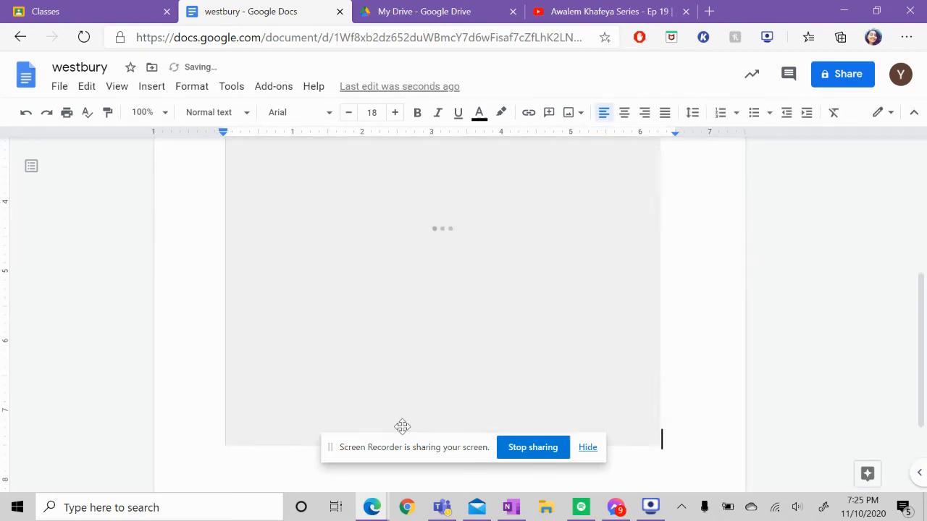
scroll(417, 300, up, 2)
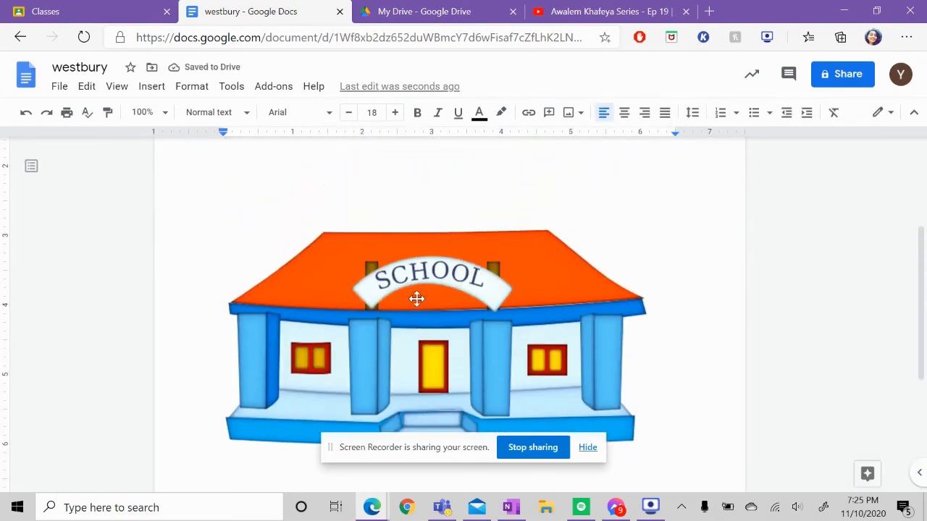
scroll(417, 300, up, 2)
scroll(416, 299, down, 3)
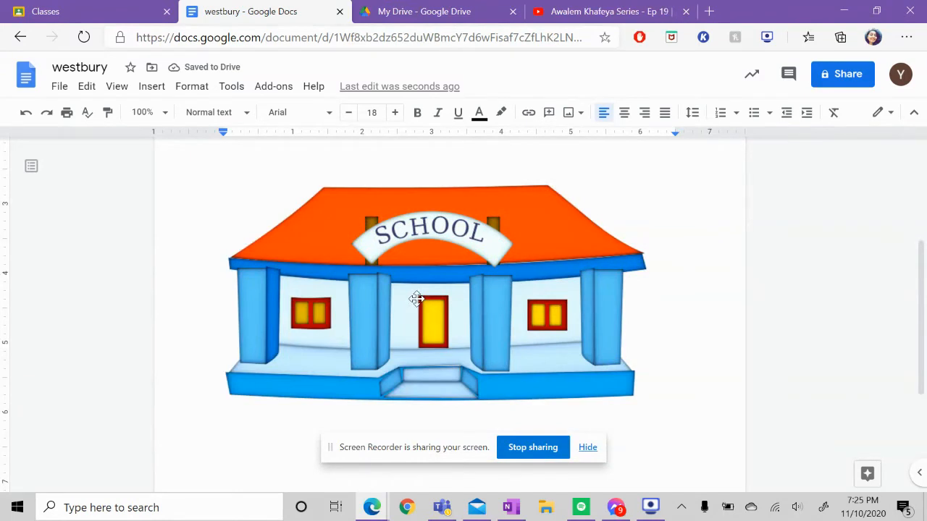
scroll(416, 299, up, 1)
click(417, 300)
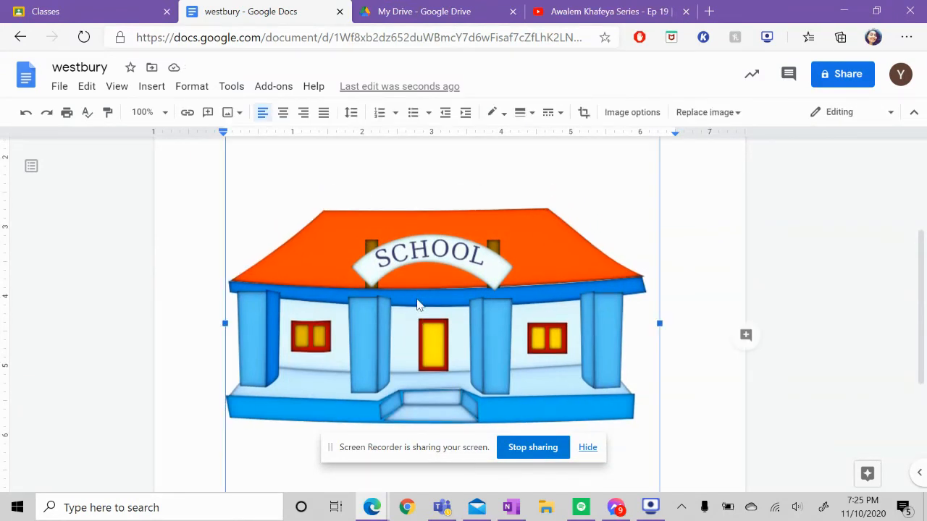
Shrink the cartoon school image proportionally from its corners, then reduce its height on its own
scroll(420, 319, up, 1)
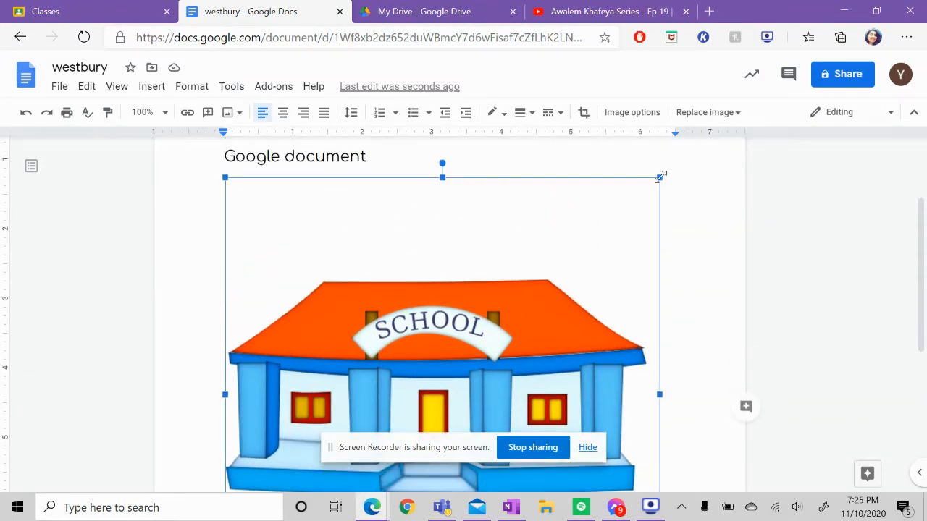
drag(659, 177, 490, 354)
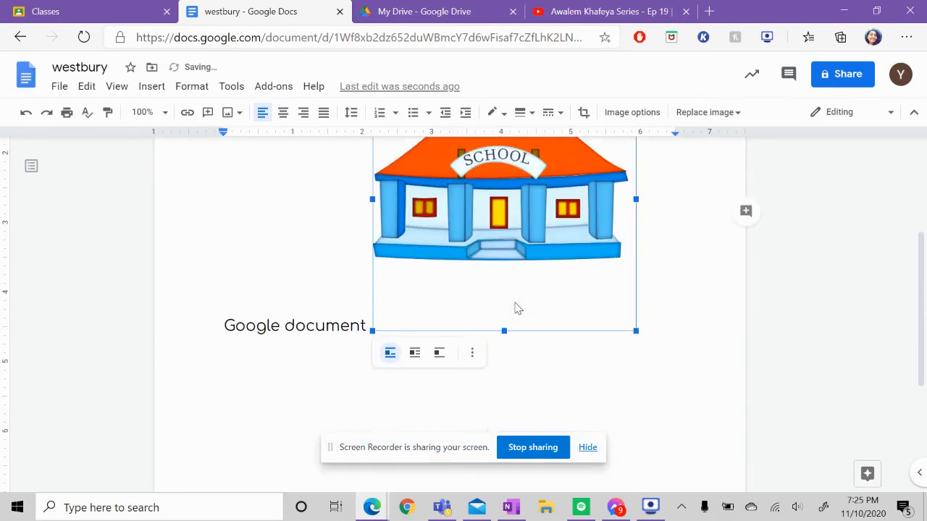
drag(639, 333, 692, 375)
scroll(562, 409, up, 1)
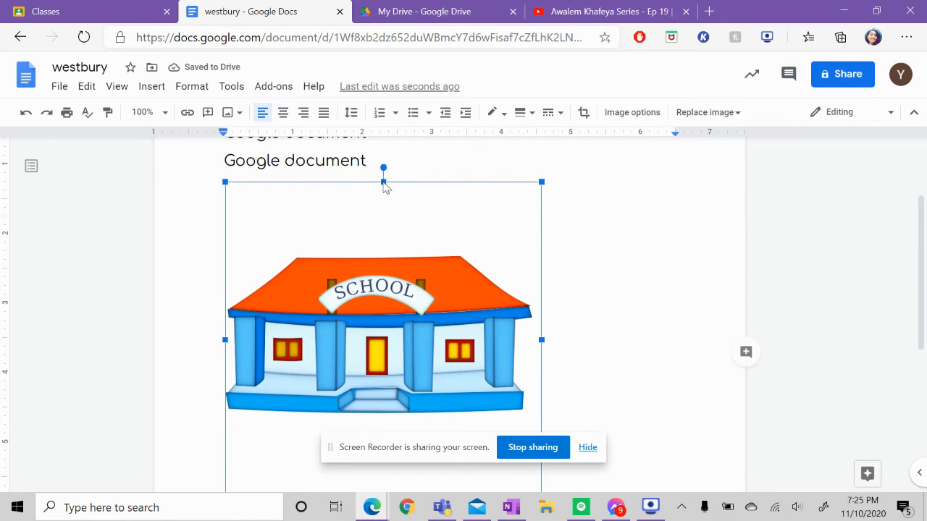
scroll(383, 192, down, 1)
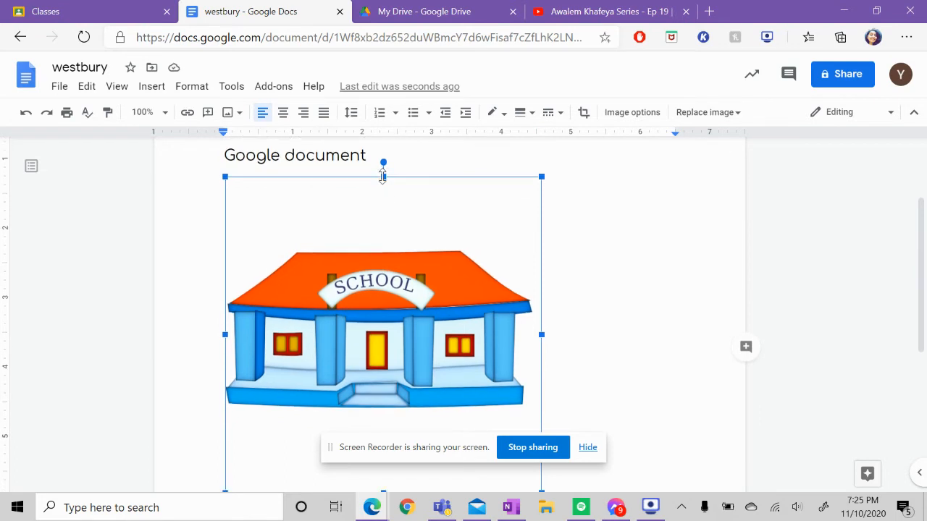
drag(384, 177, 388, 276)
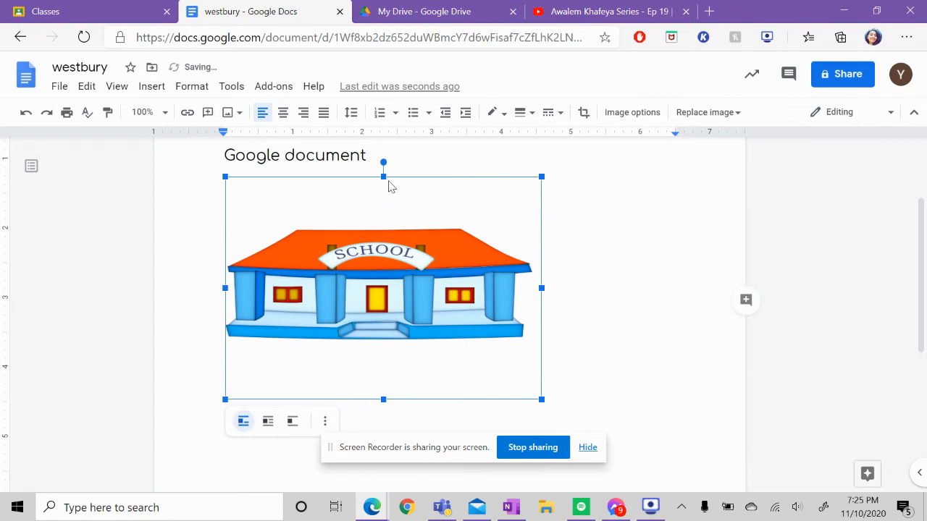
Rotate the school image counterclockwise to about 45 degrees, then turn it back to a slight tilt
mouse_move(383, 177)
mouse_down()
mouse_move(387, 141)
mouse_move(333, 161)
mouse_move(267, 208)
mouse_up()
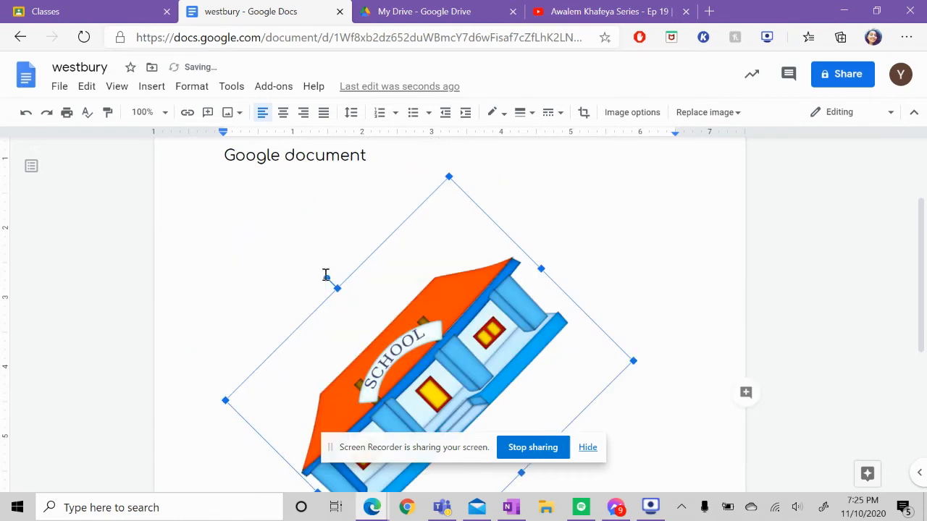
mouse_move(325, 276)
mouse_down()
mouse_move(364, 225)
mouse_move(375, 238)
mouse_move(364, 225)
mouse_move(395, 204)
mouse_up()
Try wrapping text around the tilted school image and repositioning it, then delete the image from the document
scroll(417, 297, down, 2)
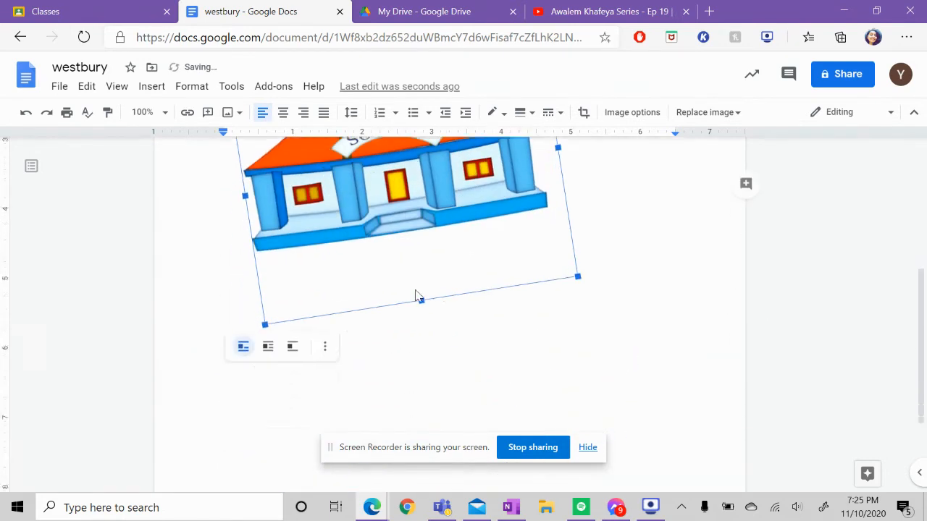
click(267, 347)
drag(394, 289, 365, 237)
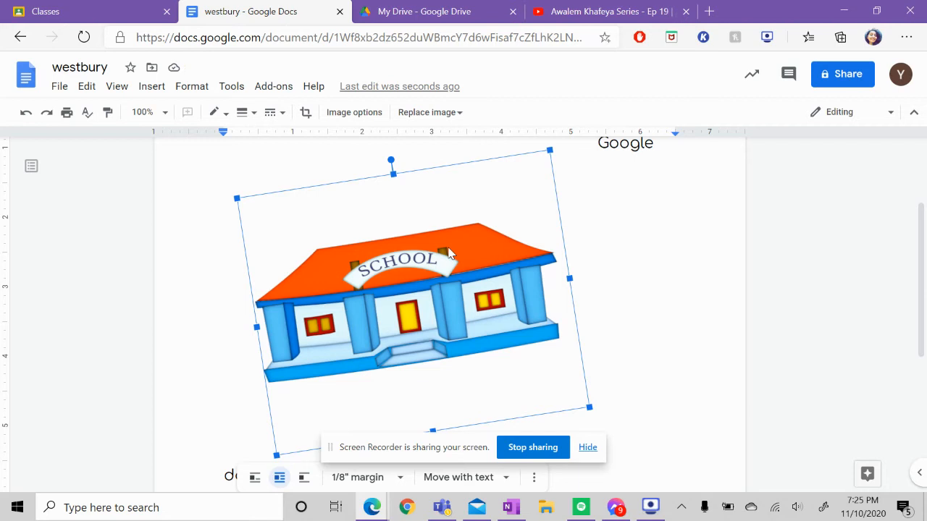
key(Delete)
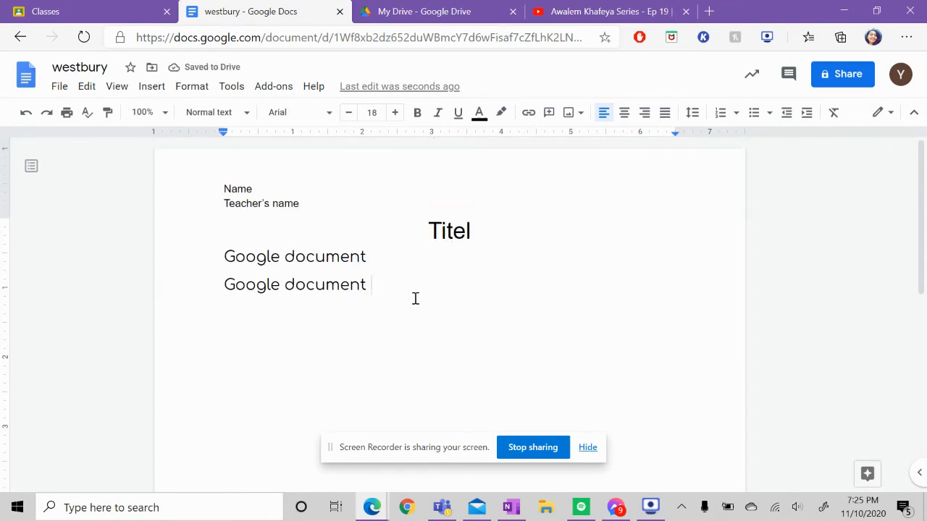
Insert a table with three columns and two rows below the second "Google document" line
click(148, 86)
mouse_move(190, 148)
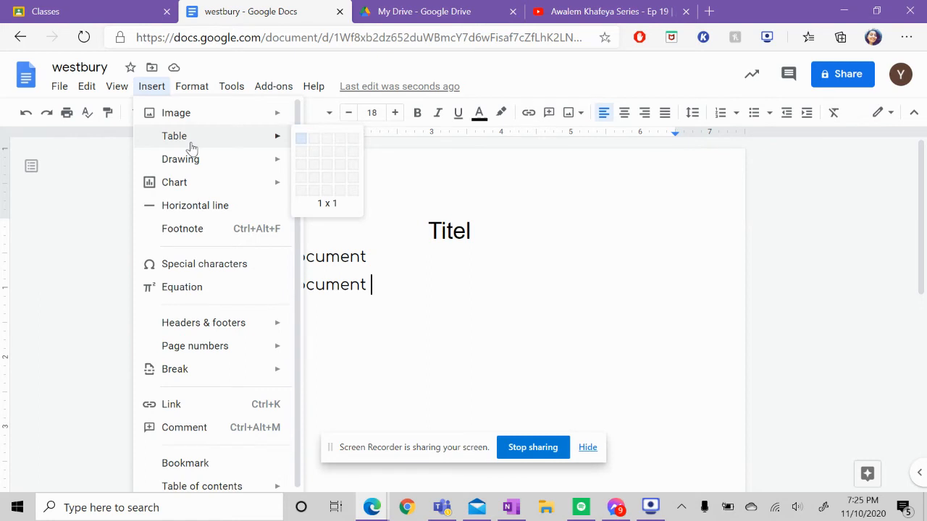
click(325, 159)
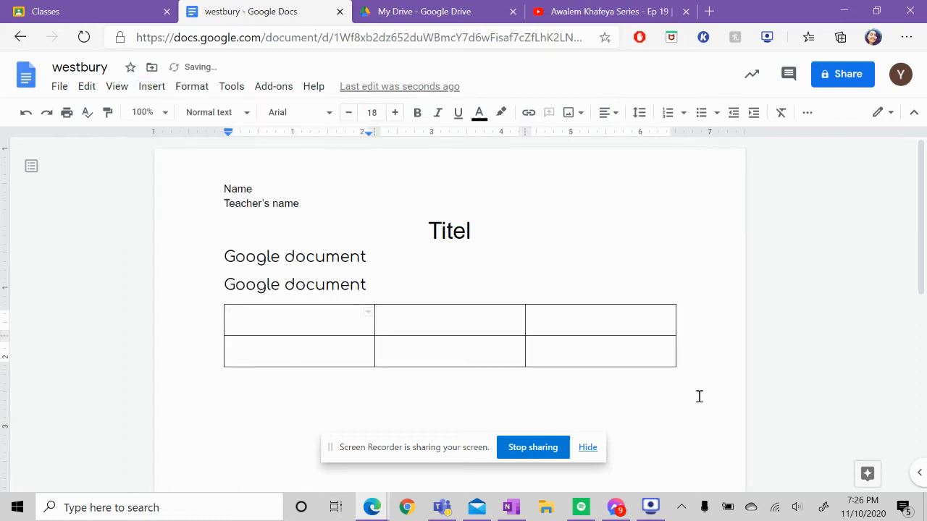
Make the table's first row taller and enter "One row" in its first cell
scroll(442, 384, down, 1)
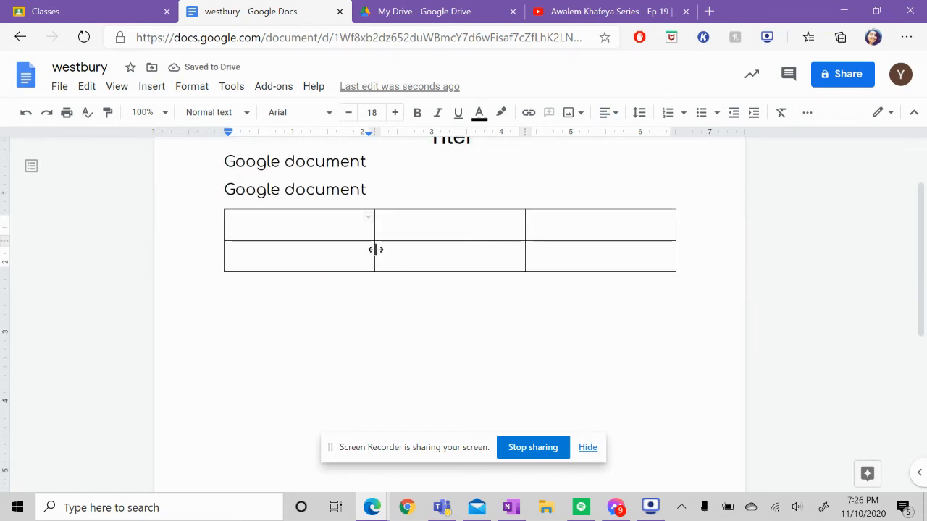
mouse_move(375, 249)
mouse_down()
mouse_move(343, 249)
mouse_move(375, 244)
mouse_move(352, 229)
mouse_move(346, 251)
mouse_up()
click(351, 232)
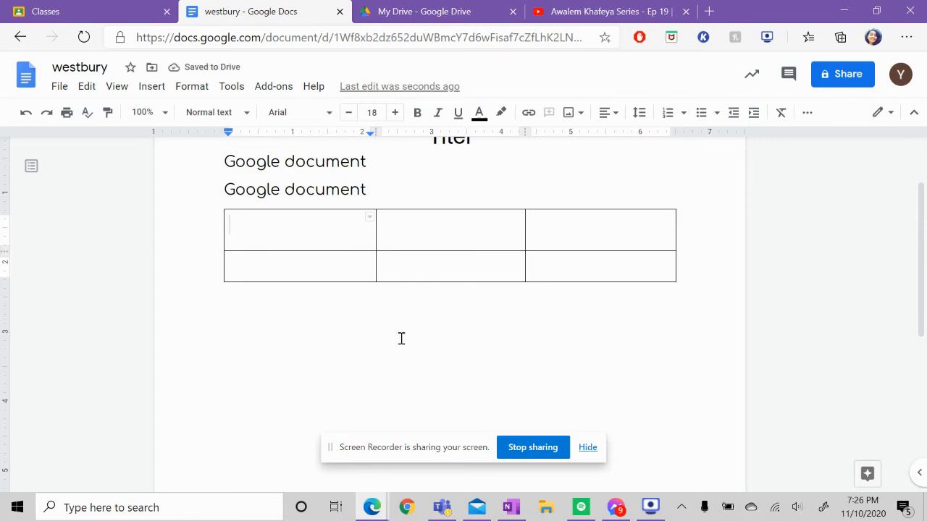
text(One row)
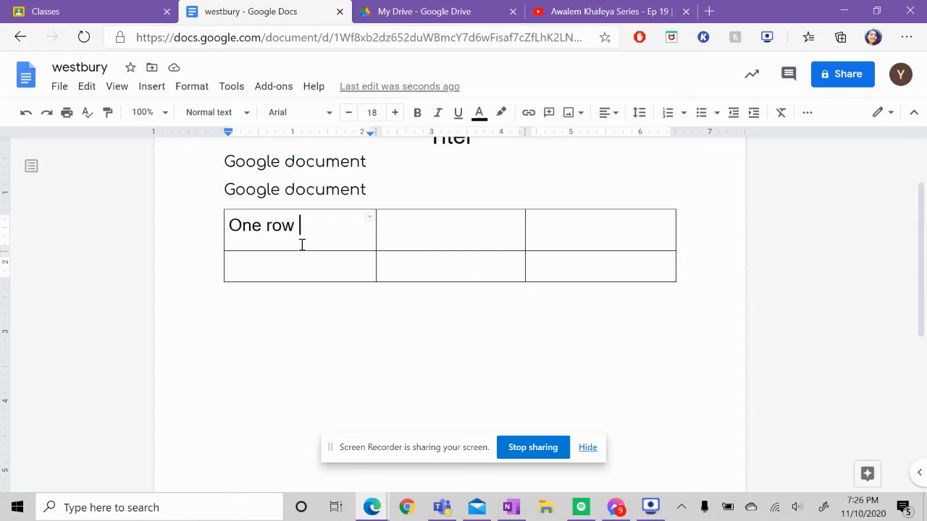
Give the "One row" cell a red border on all sides with a width of 2.25 pt
click(369, 219)
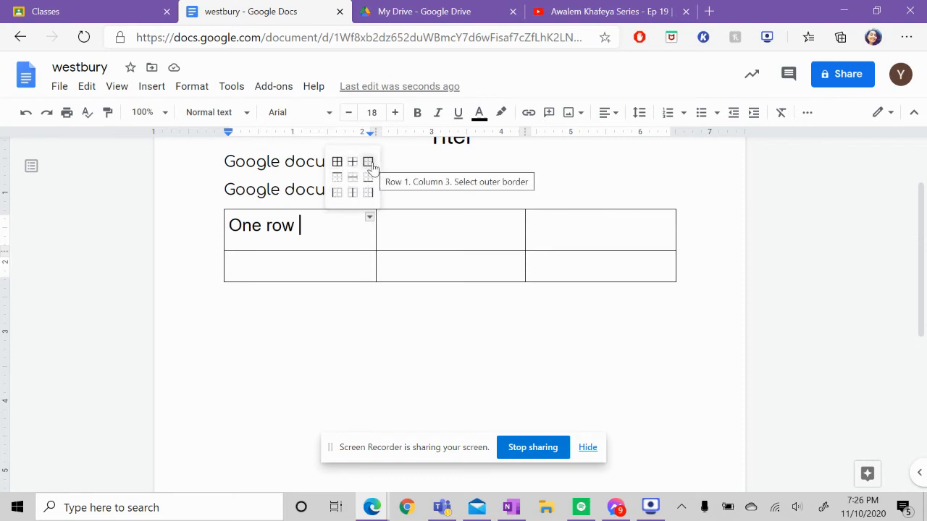
click(336, 170)
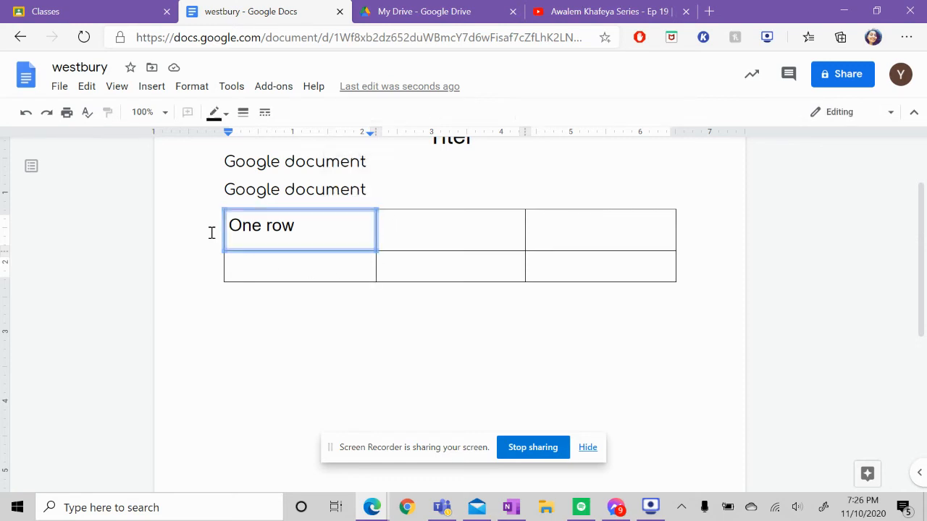
click(226, 121)
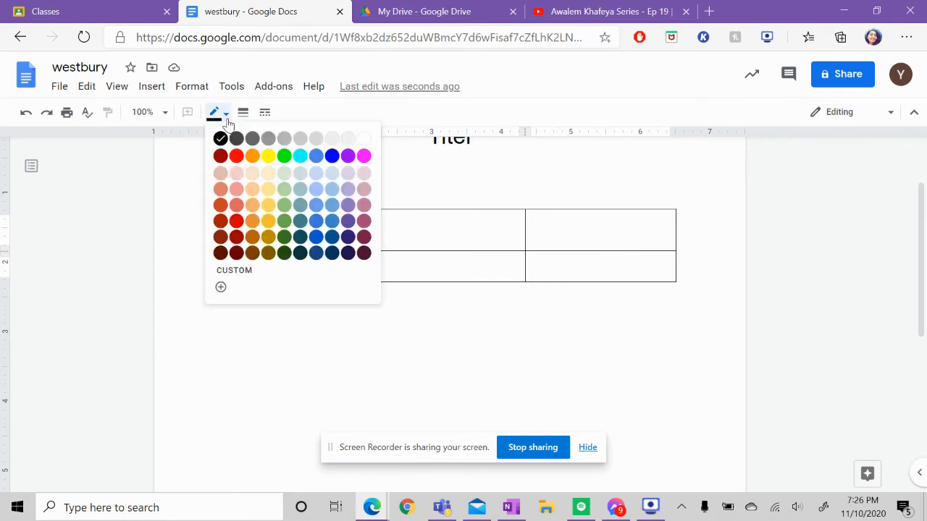
click(237, 156)
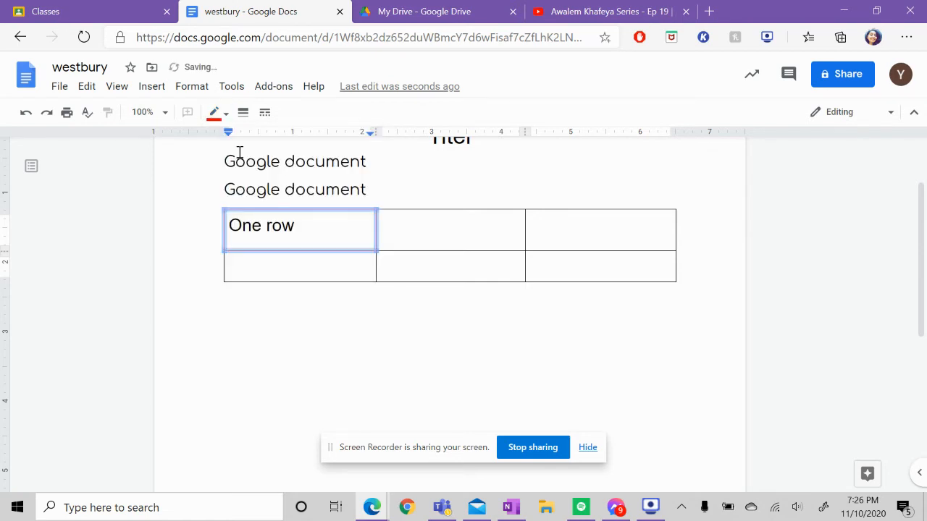
click(243, 112)
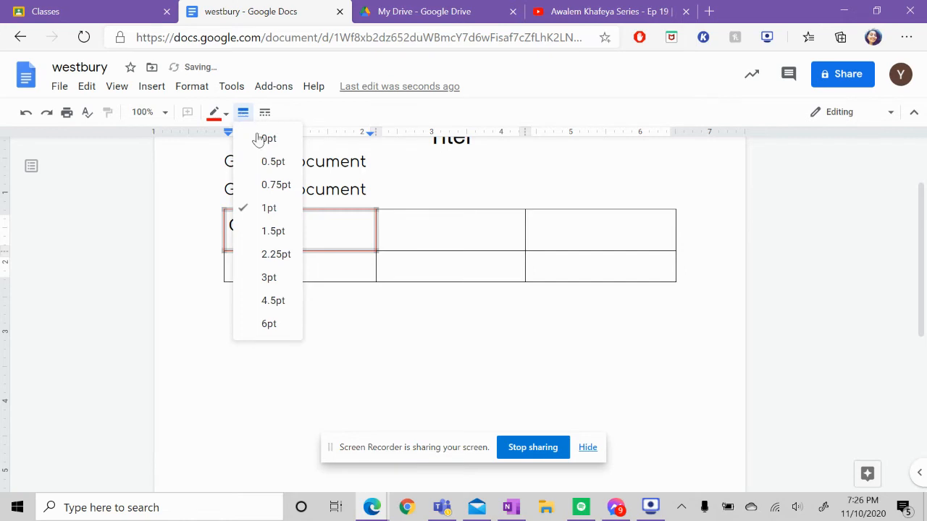
click(265, 255)
click(319, 275)
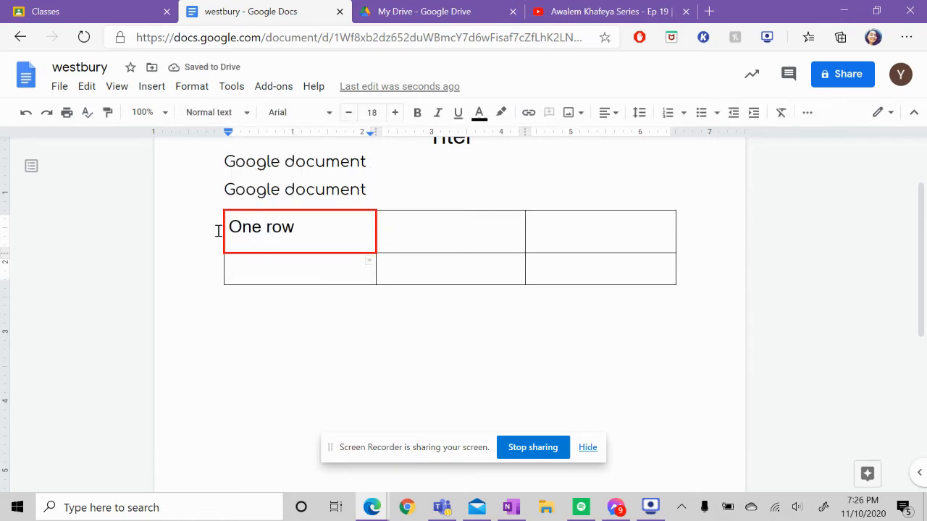
click(430, 245)
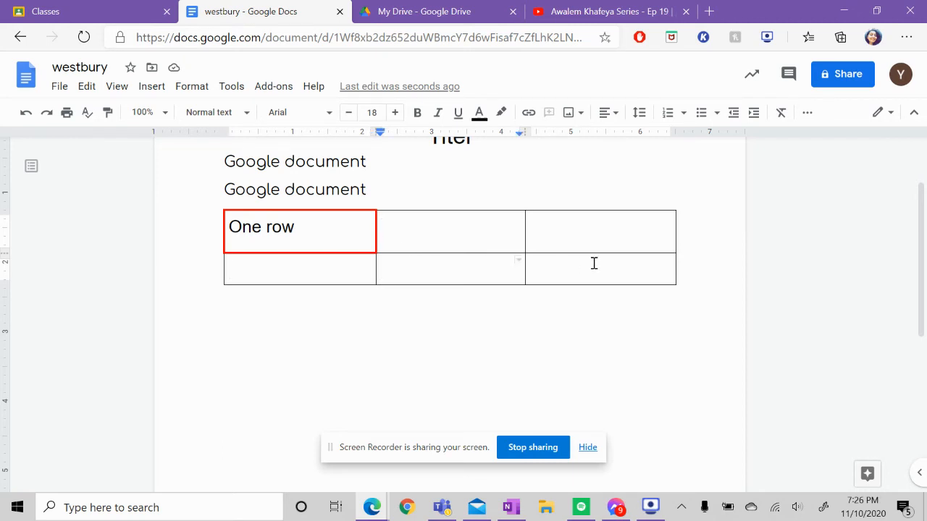
Find the rightwards white arrow by sketching an arrow in the special characters search, and insert it after "One row"
click(353, 237)
click(154, 96)
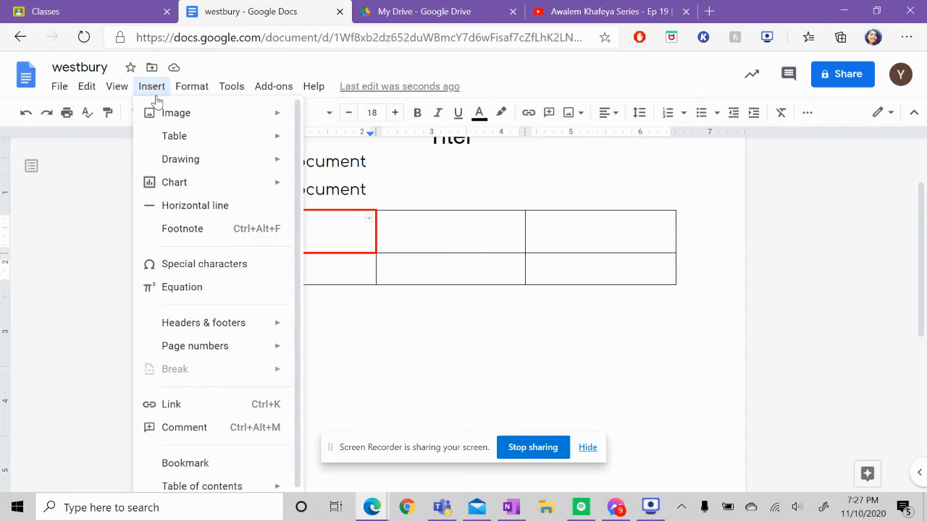
mouse_move(186, 160)
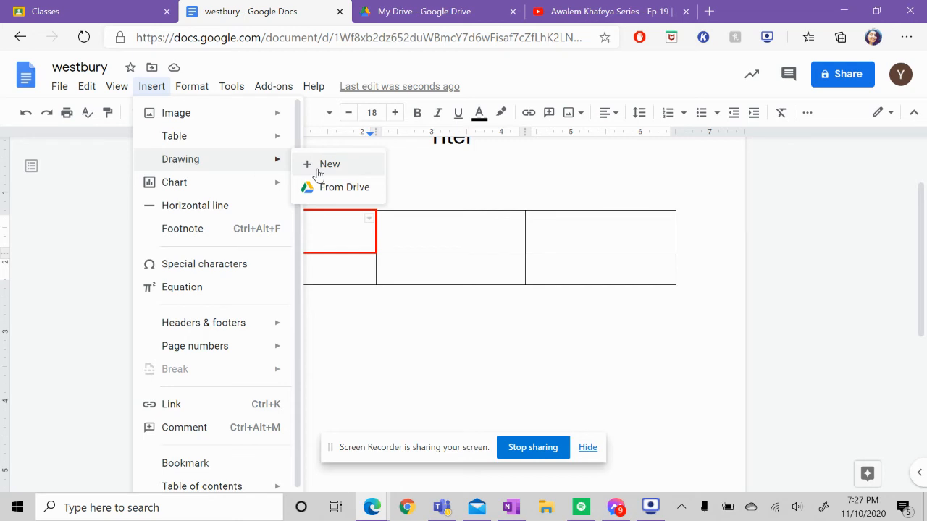
mouse_move(234, 186)
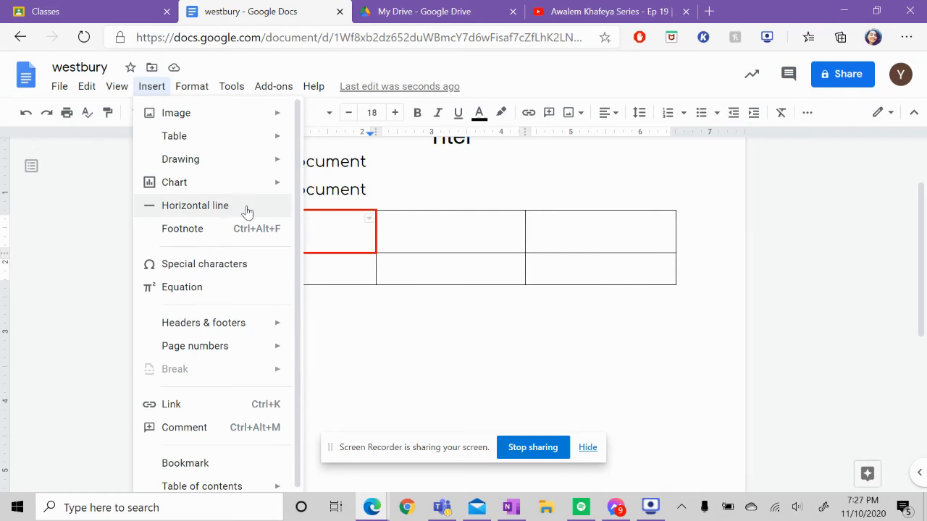
click(206, 265)
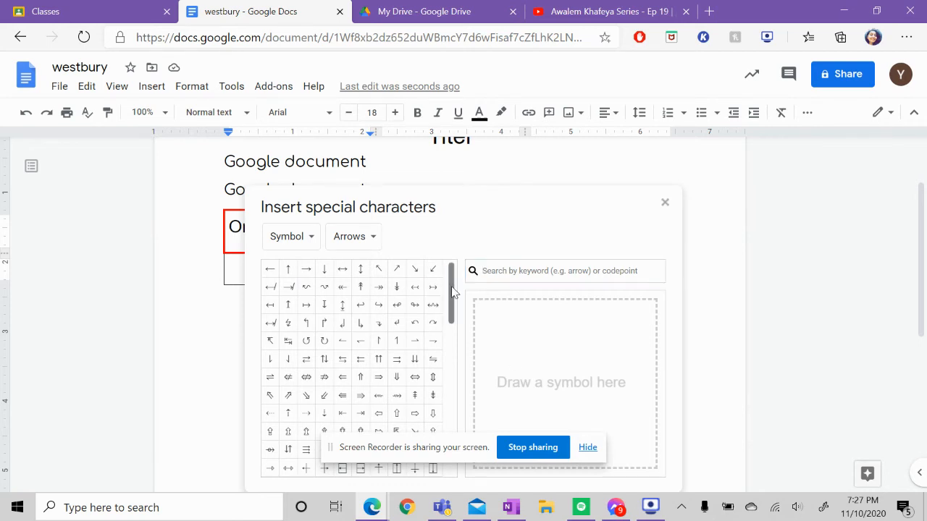
mouse_move(450, 297)
mouse_down()
mouse_move(437, 422)
mouse_move(440, 412)
mouse_move(464, 315)
mouse_move(445, 336)
mouse_move(417, 418)
mouse_move(461, 296)
mouse_move(457, 267)
mouse_up()
mouse_move(486, 376)
mouse_down()
mouse_move(620, 374)
mouse_move(585, 393)
mouse_up()
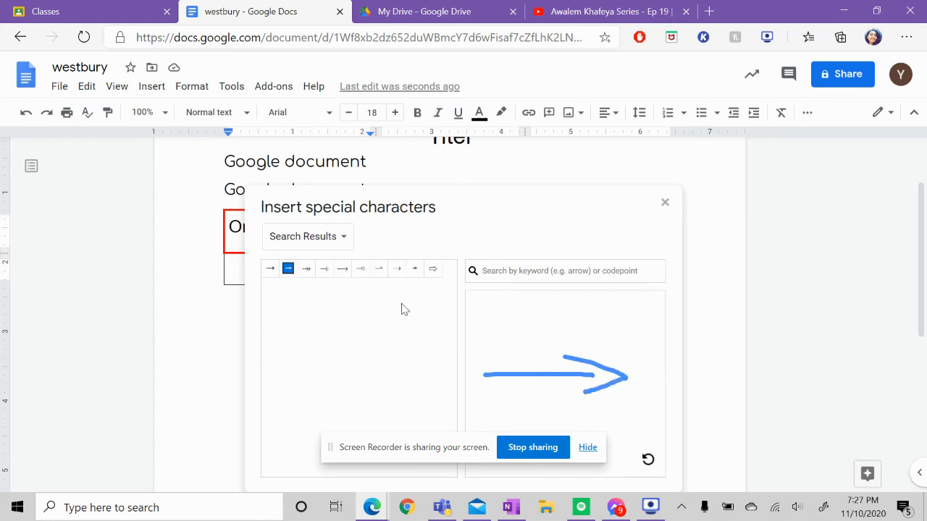
click(433, 271)
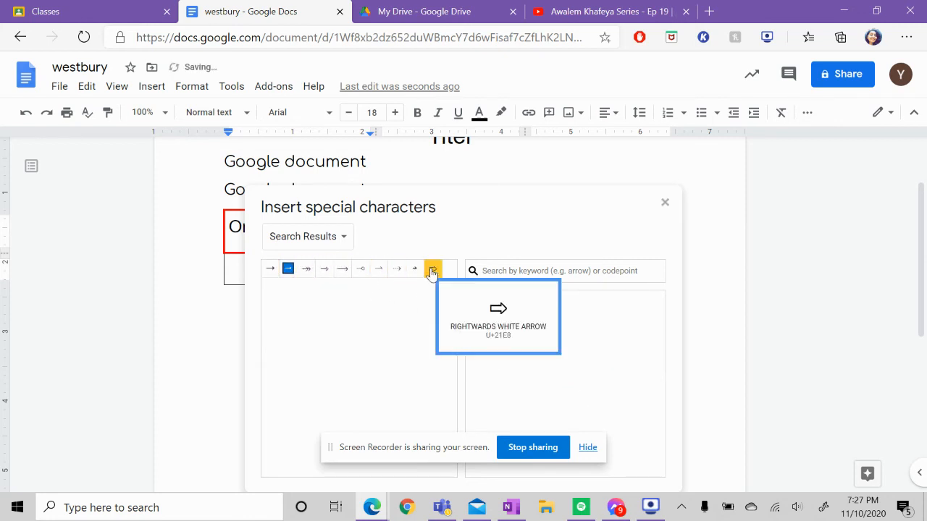
click(665, 203)
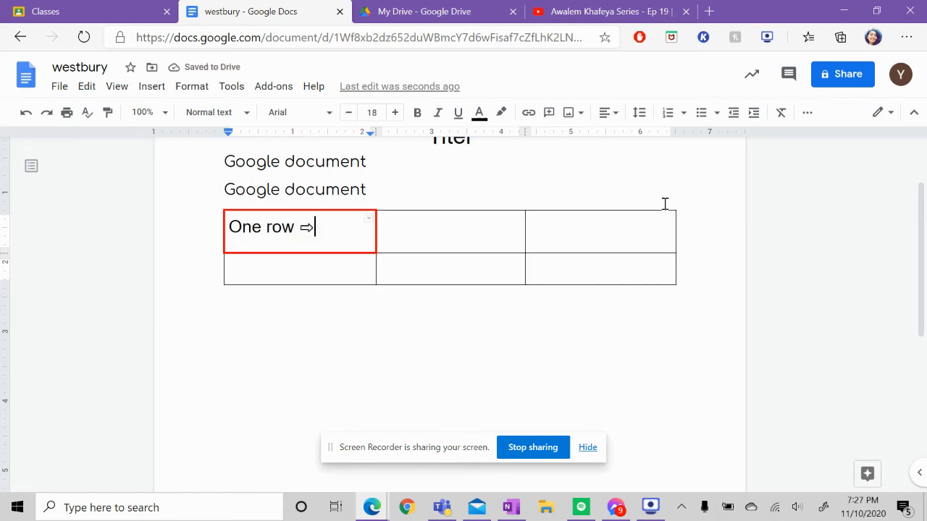
drag(316, 224, 296, 225)
click(317, 228)
Check the document's word count and turn on displaying the word count while typing
click(223, 93)
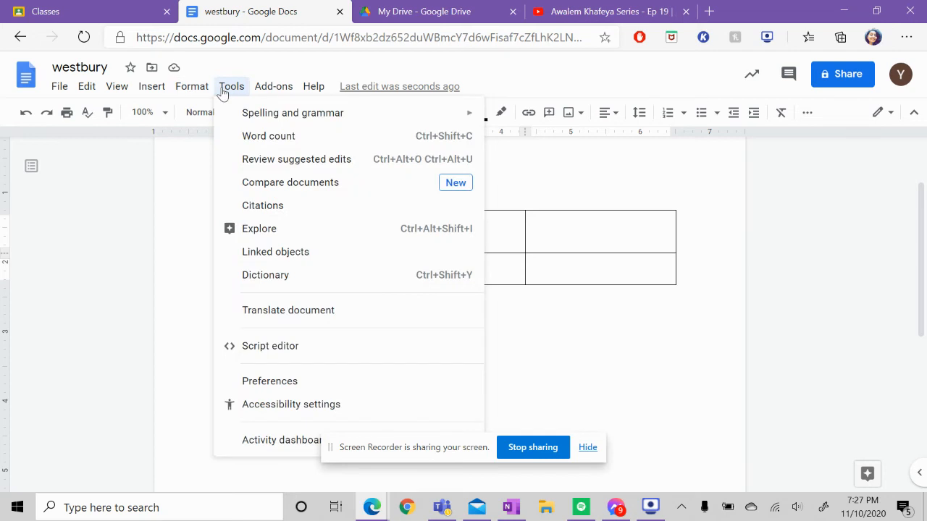
mouse_move(292, 122)
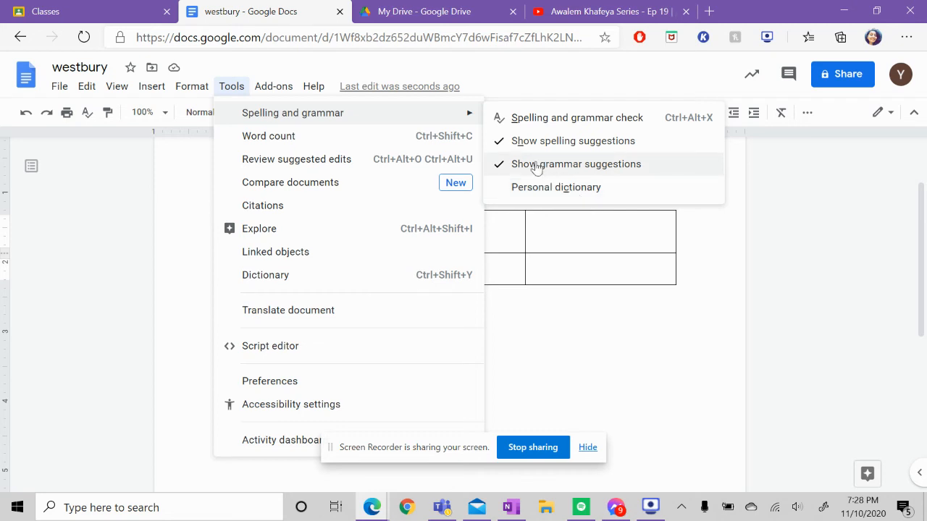
click(438, 137)
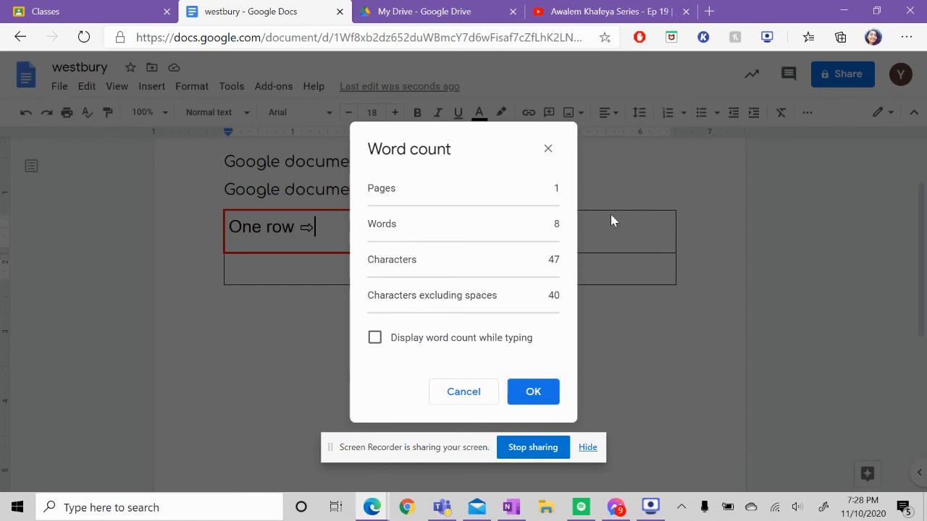
click(373, 340)
click(533, 391)
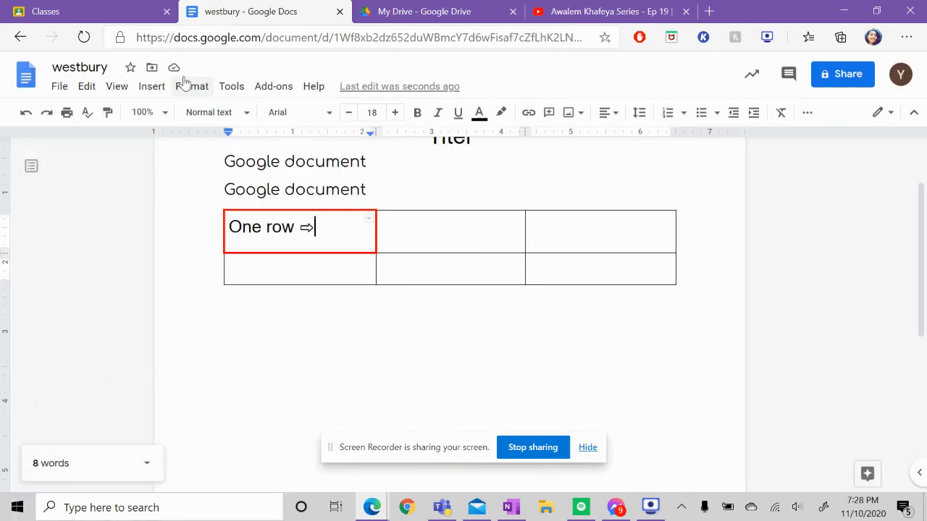
Add page numbers at the bottom right of the pages, starting from the first page
click(152, 88)
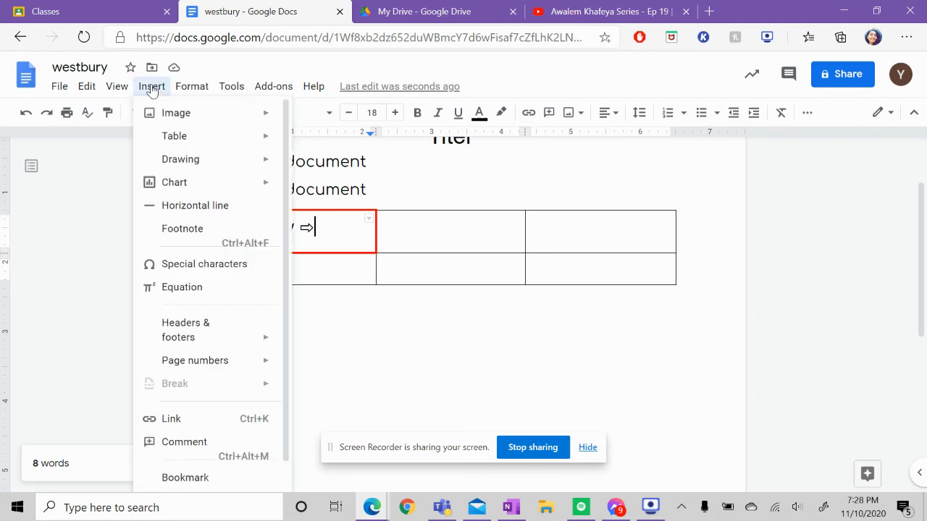
mouse_move(209, 351)
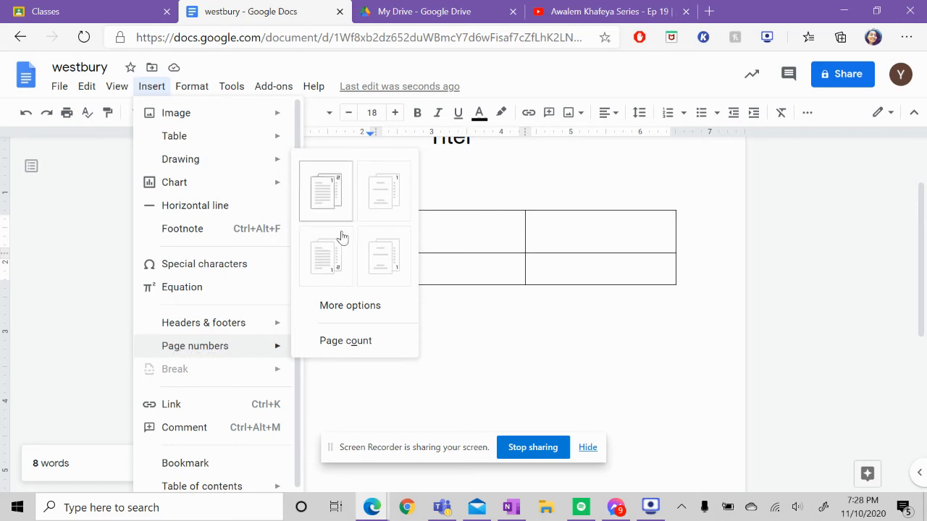
click(325, 257)
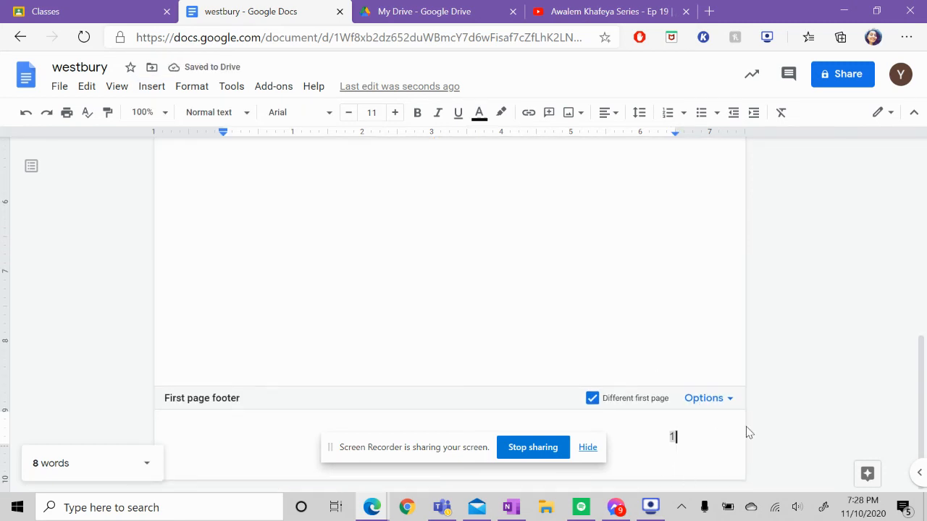
Add the text "last name" after the page number in the first page footer, separated by a space, and leave the footer
text(last na)
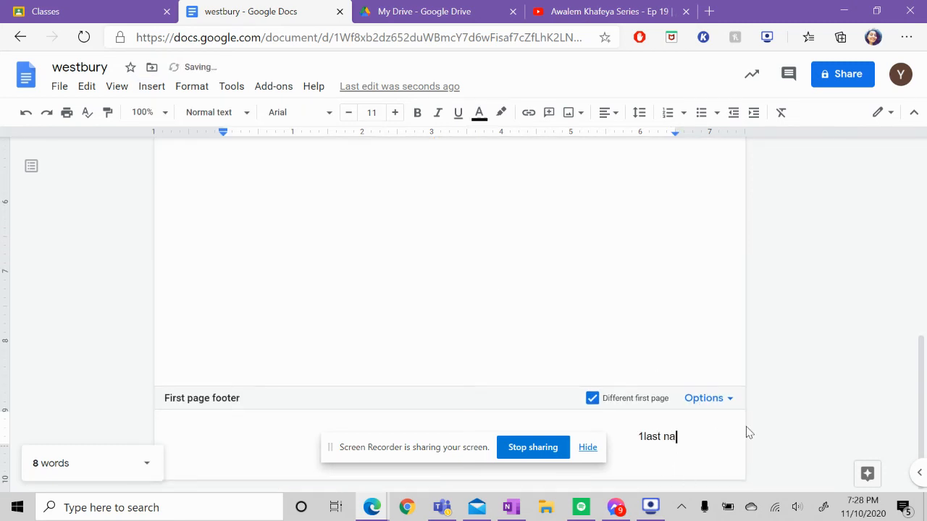
text(me)
click(627, 437)
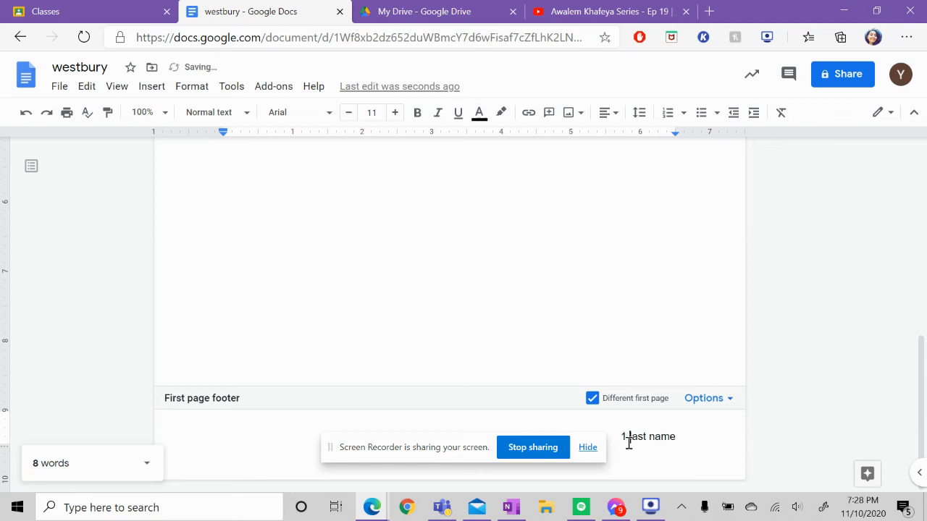
click(610, 363)
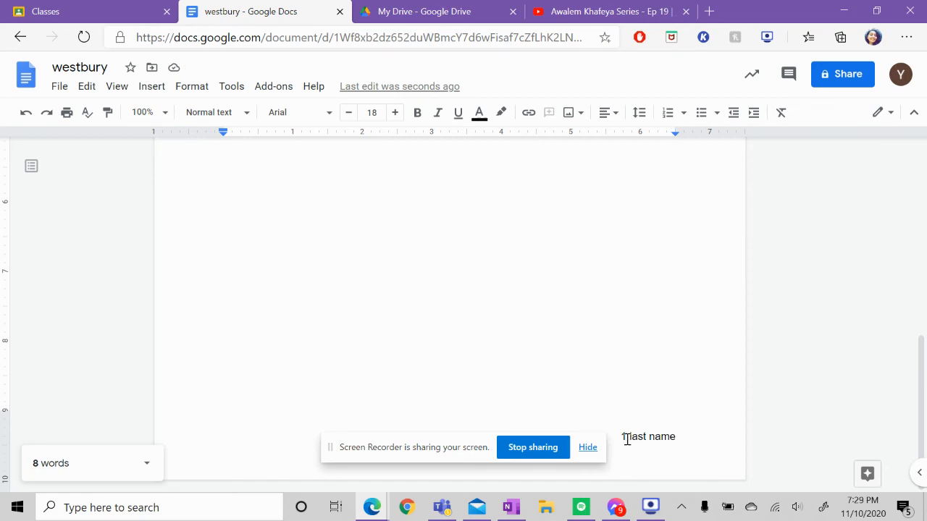
Start a numbered list in the 1., a., i. style below the table with the items "One" and "Two"
scroll(574, 368, up, 10)
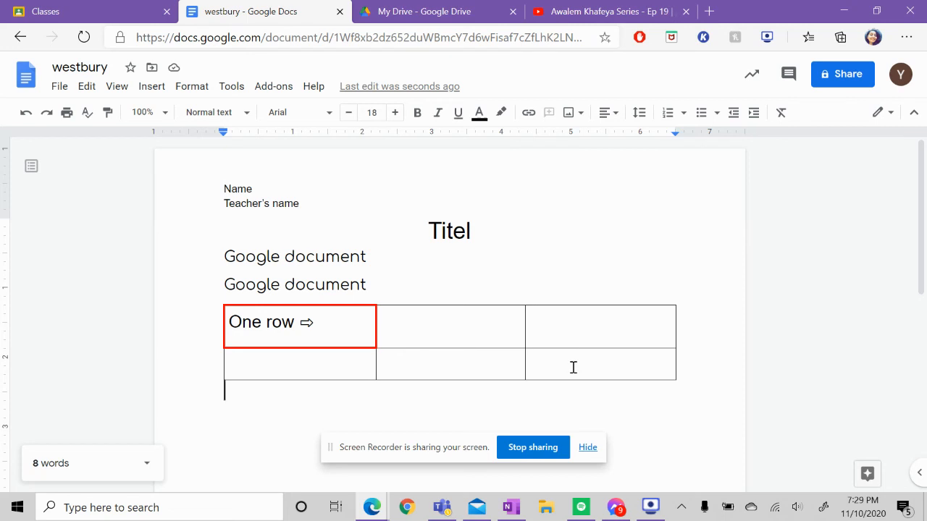
click(685, 114)
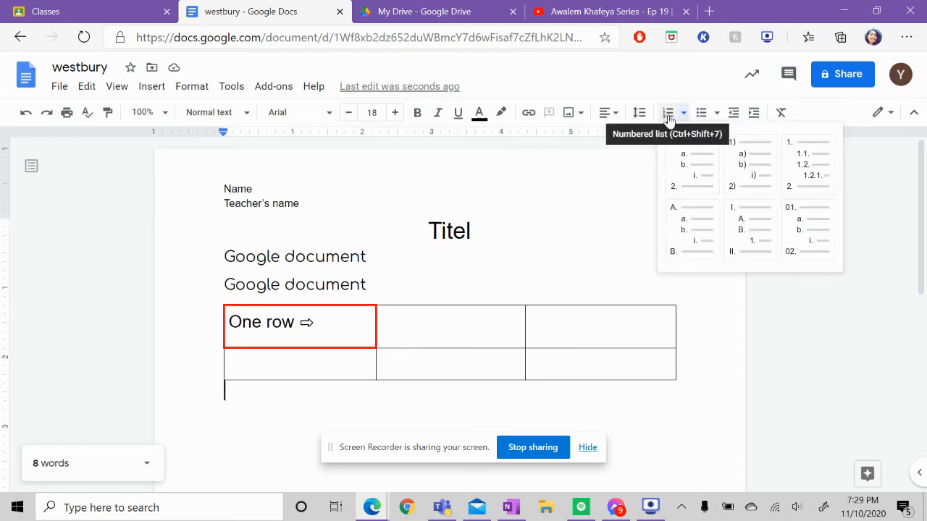
click(670, 177)
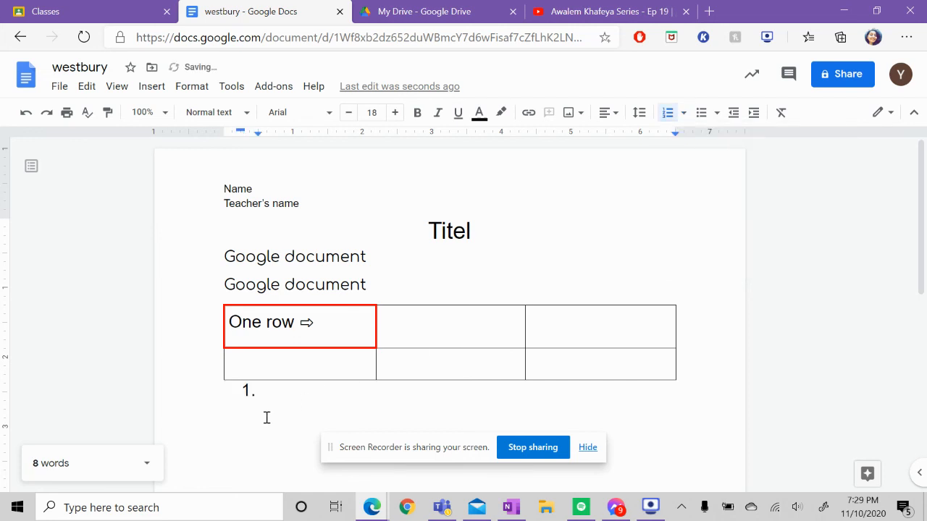
scroll(266, 418, down, 2)
text(on)
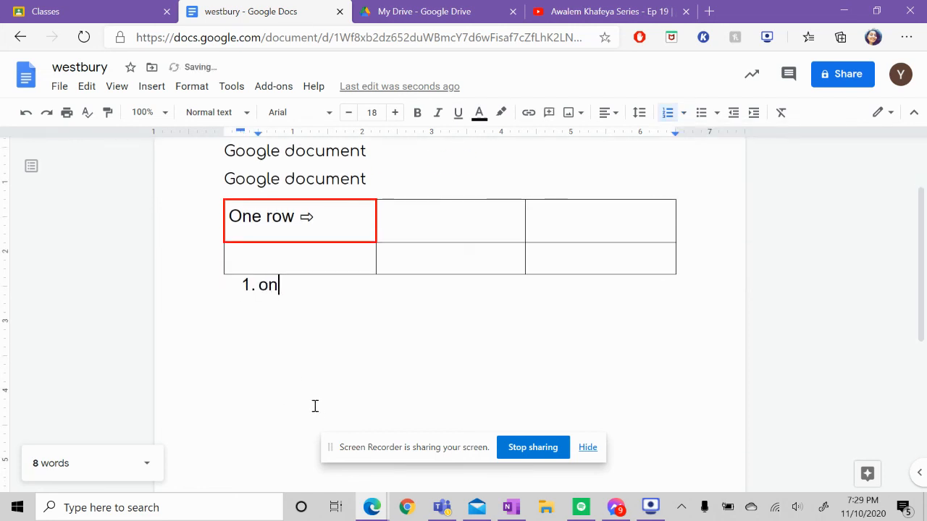
text(e)
key(Return)
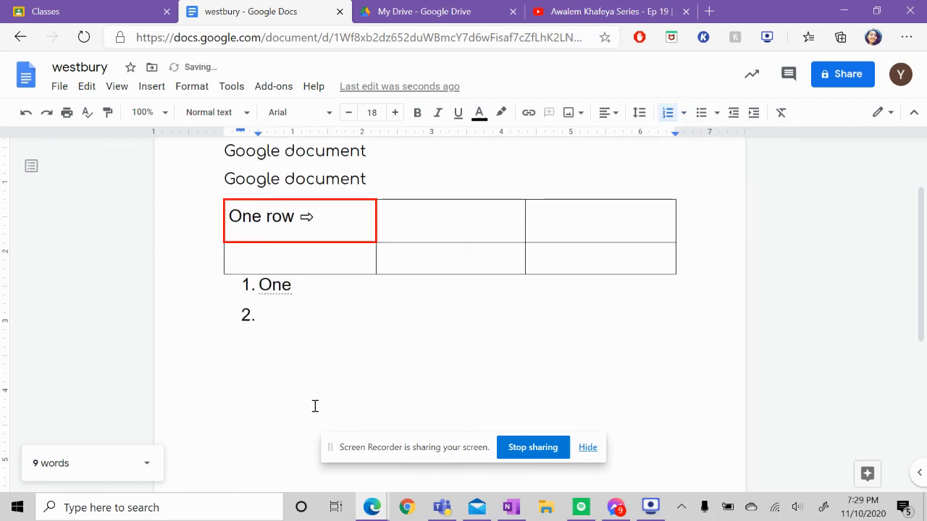
text(two)
key(Return)
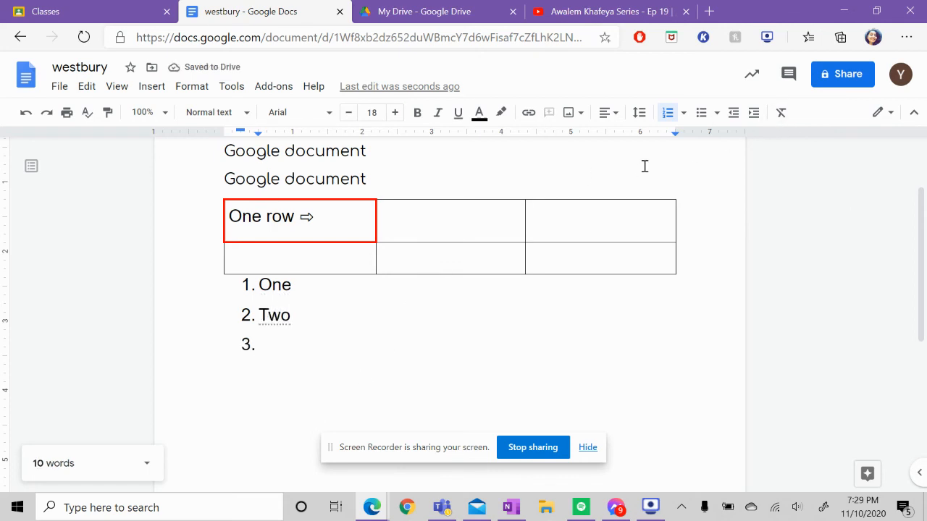
Convert the numbered list to round bullets and remove the bullet from the empty third line
click(717, 114)
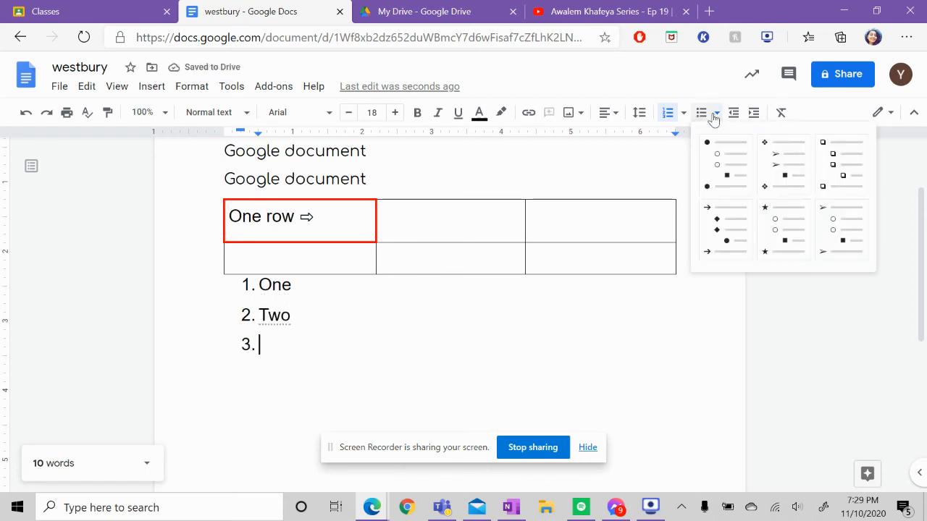
click(714, 165)
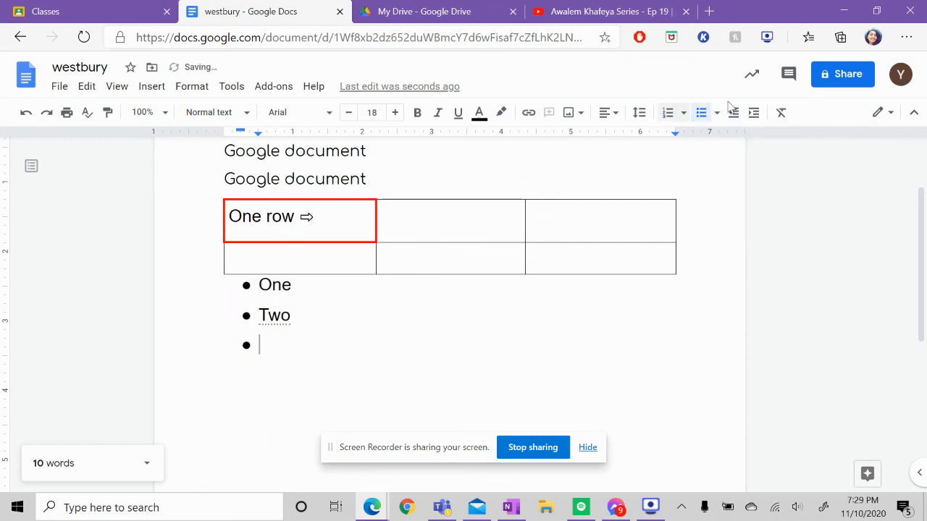
click(709, 120)
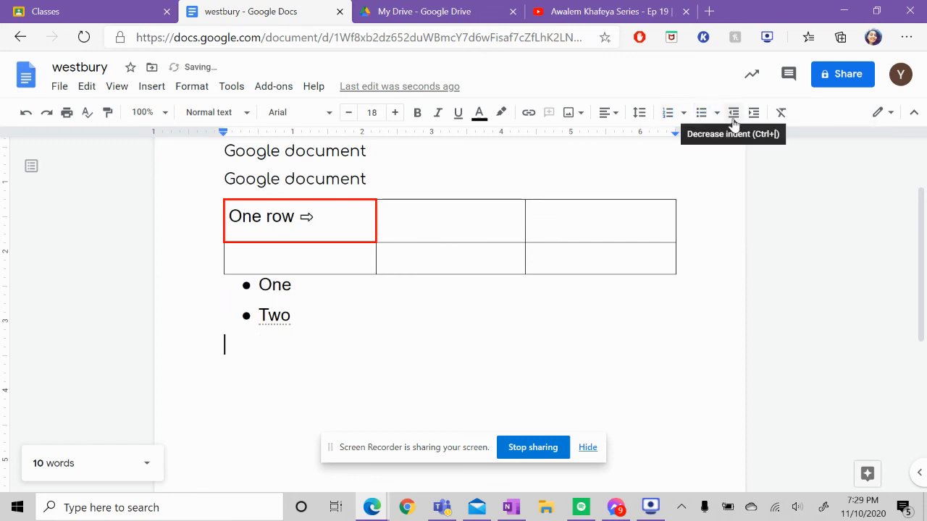
Give the empty line below "Two" an arrow bullet, then increase its indent and decrease it again
click(716, 115)
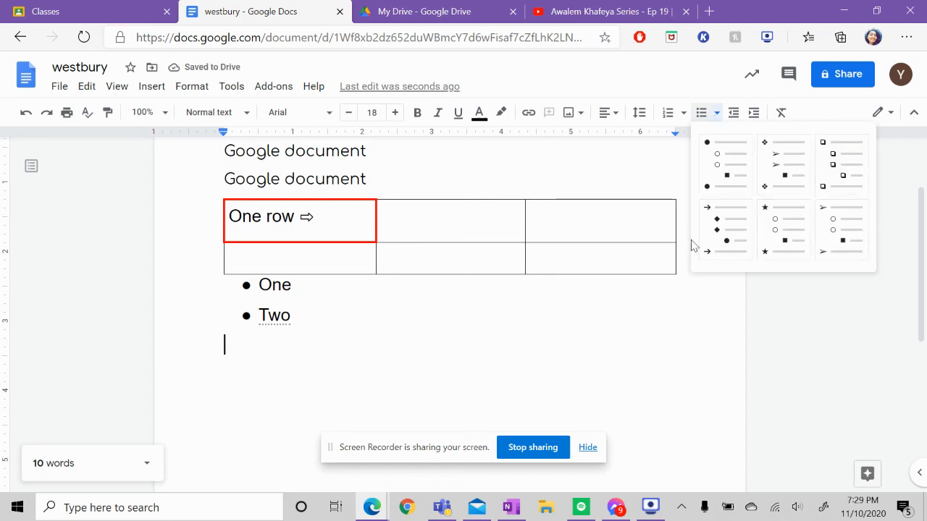
click(725, 240)
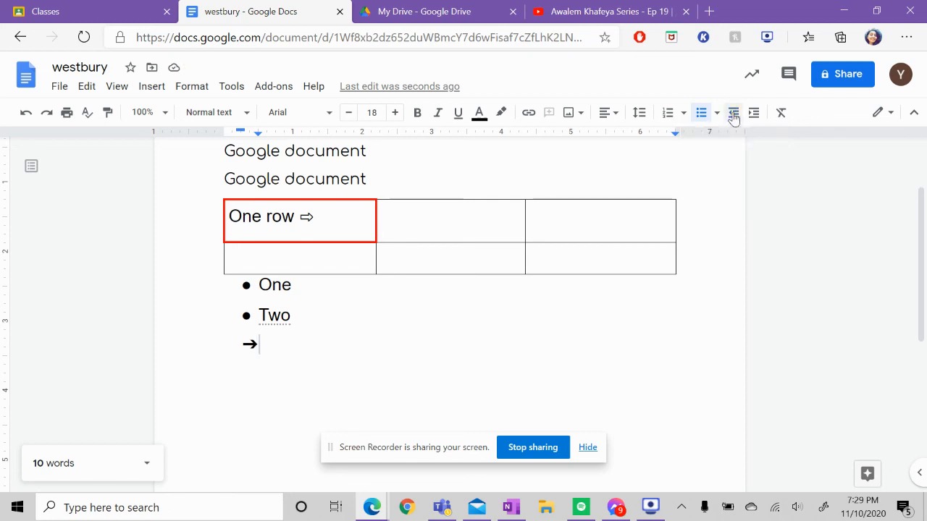
click(756, 116)
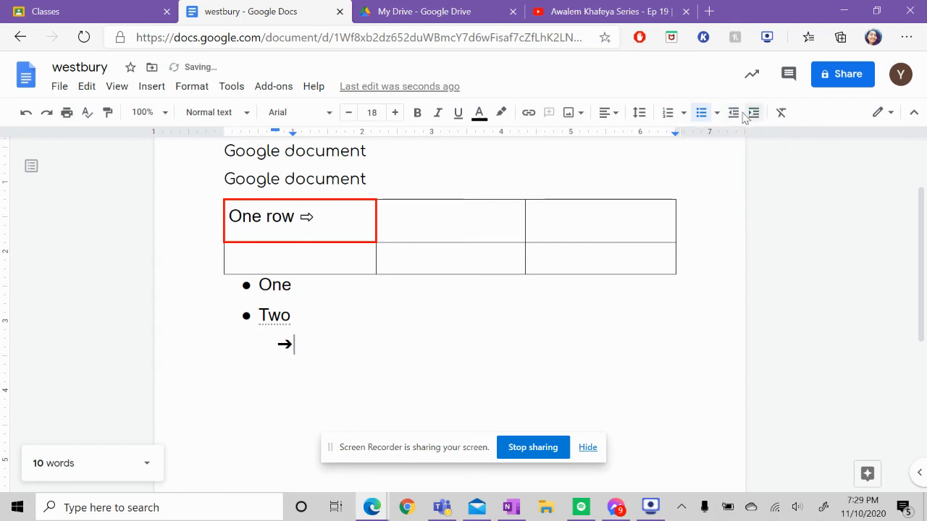
click(740, 114)
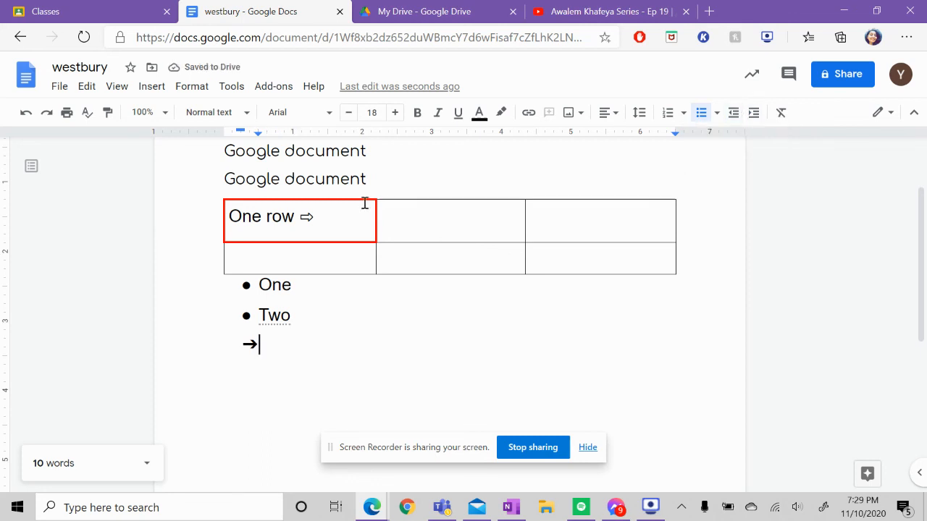
Highlight the arrow bullet and the list item "Two" in yellow
click(501, 113)
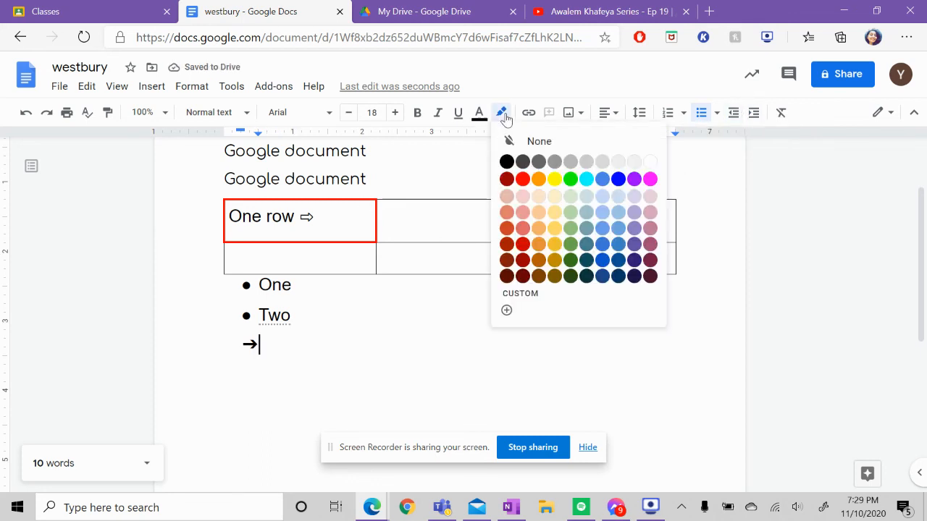
click(553, 180)
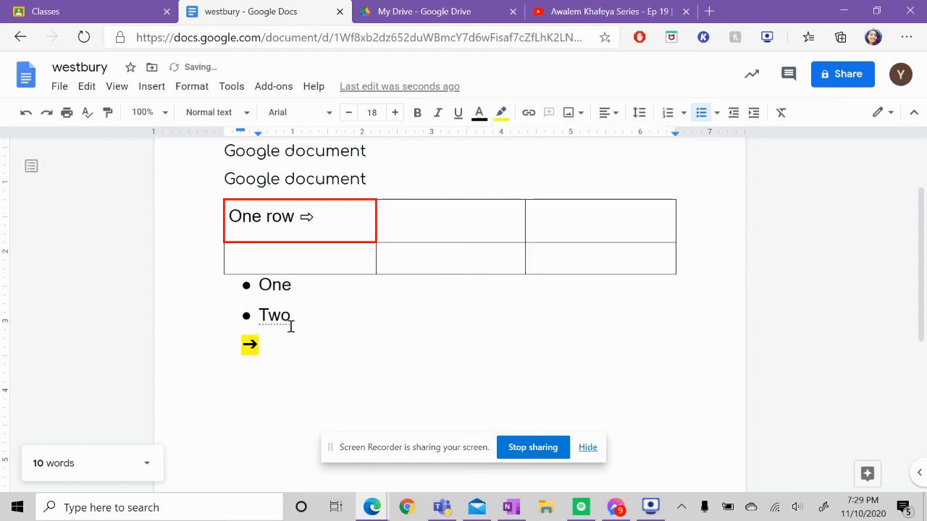
double_click(275, 319)
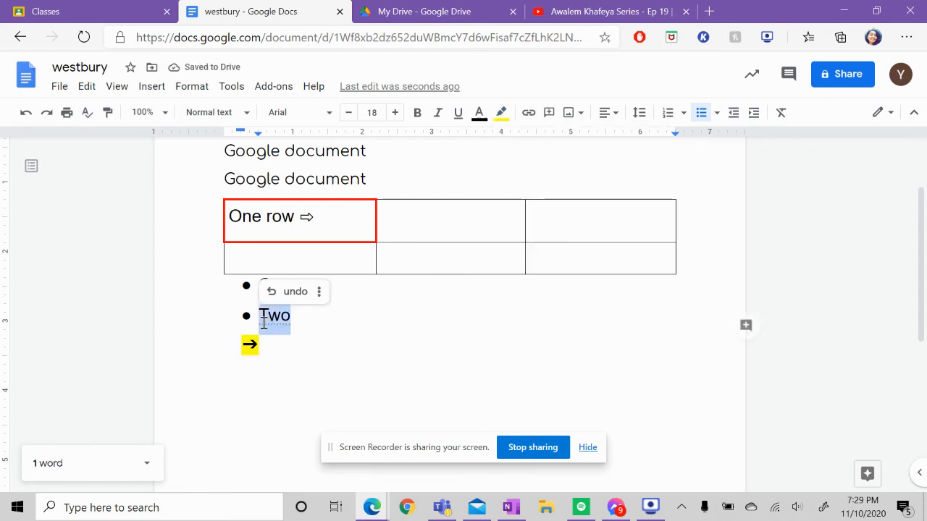
click(494, 118)
click(551, 182)
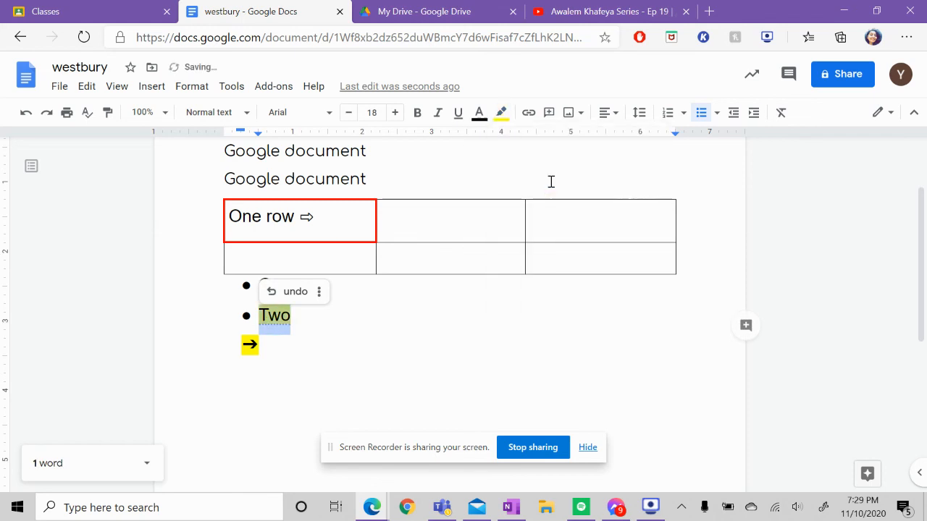
click(357, 344)
Draft a comment reading "note" on the word "document" in the second "Google document" line
scroll(358, 344, up, 2)
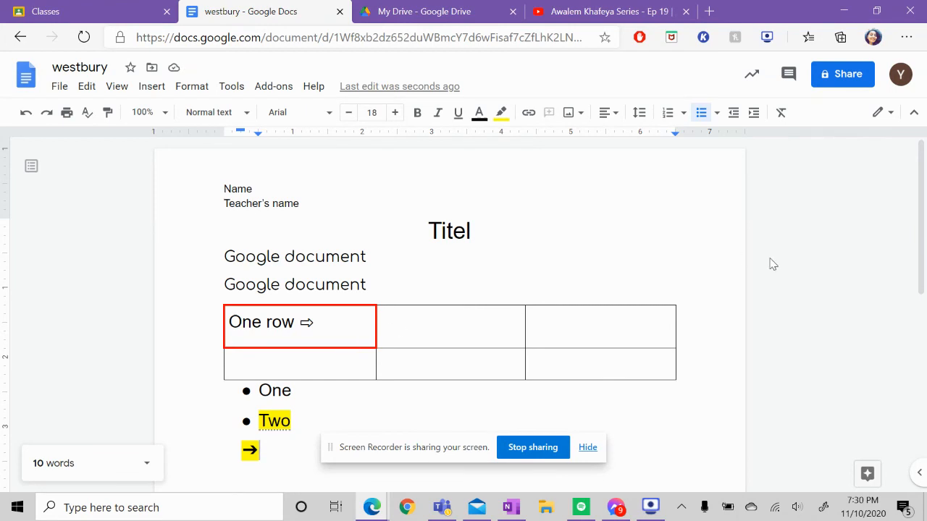
click(368, 293)
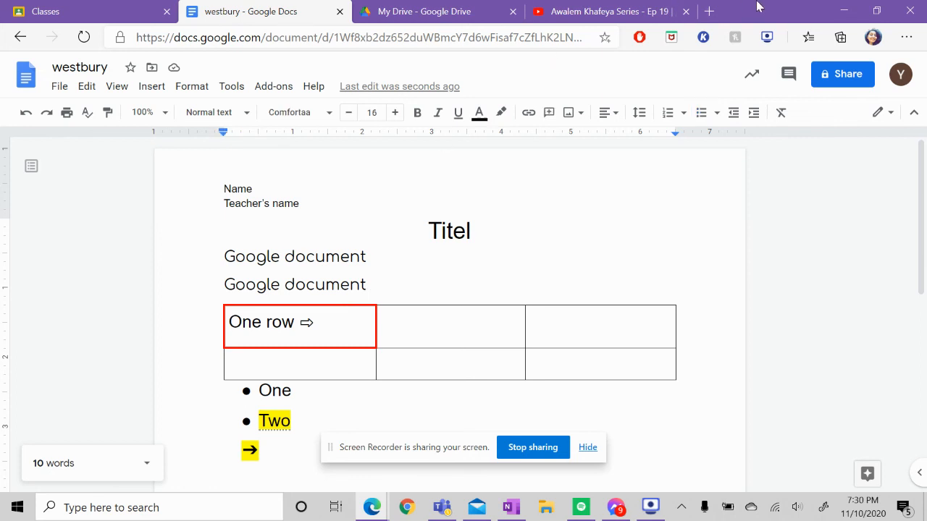
click(801, 78)
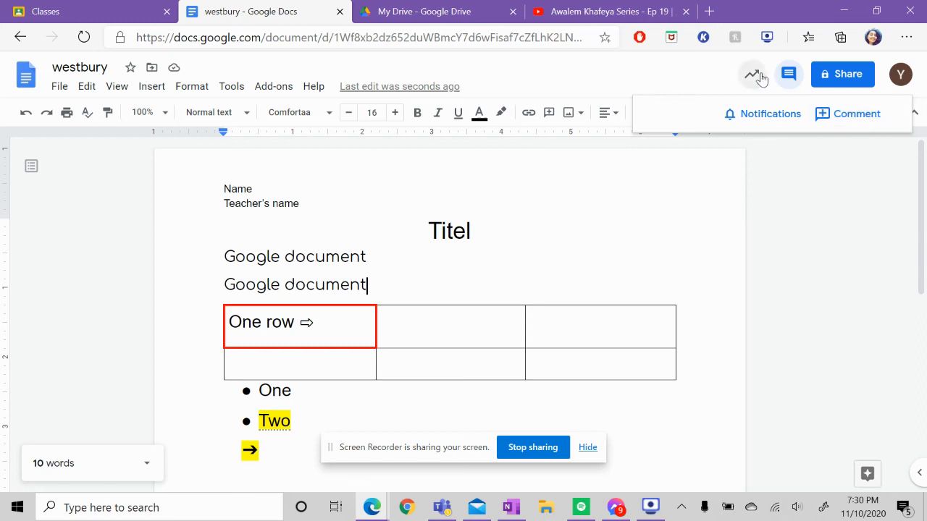
click(841, 118)
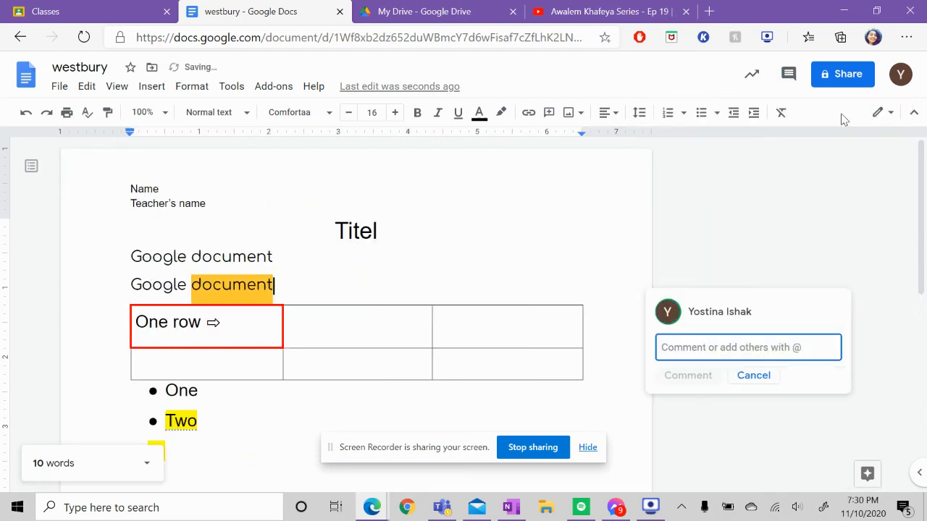
text(note)
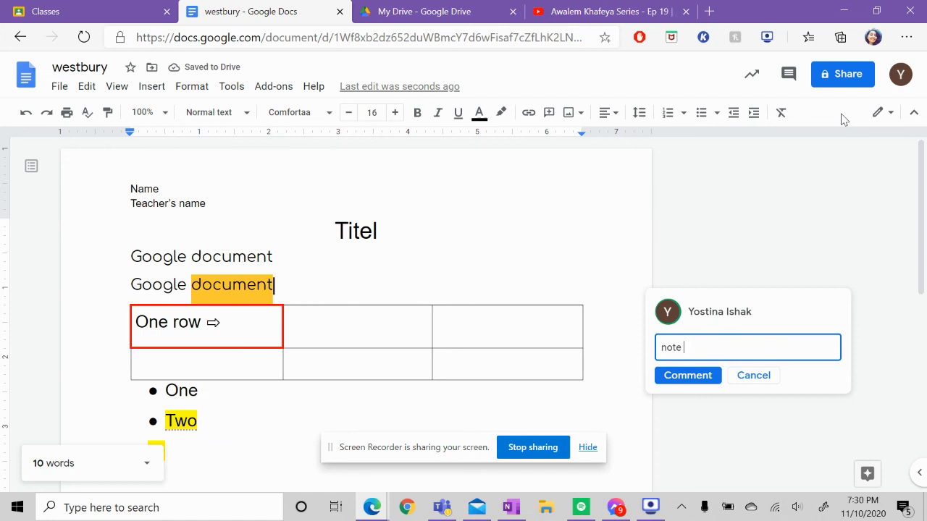
View the document's options for sharing with people and groups, and close them without adding anyone
click(836, 78)
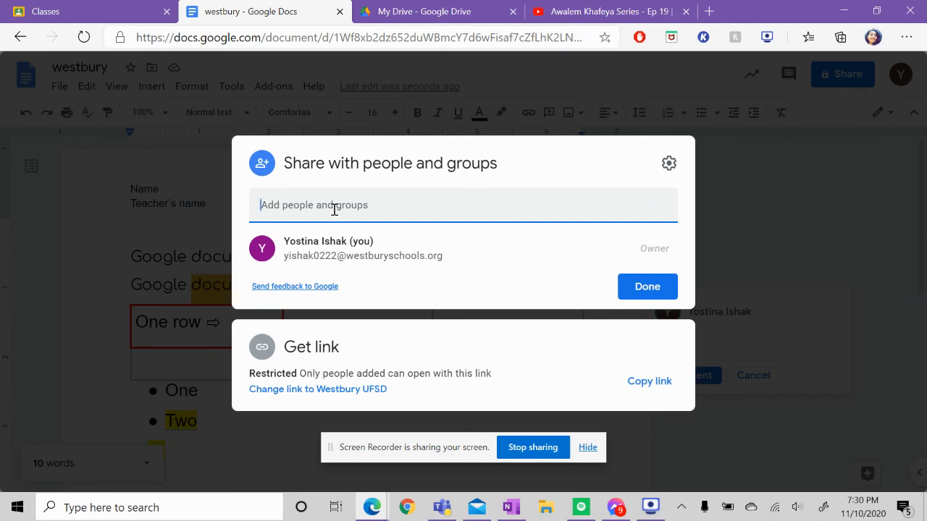
click(661, 288)
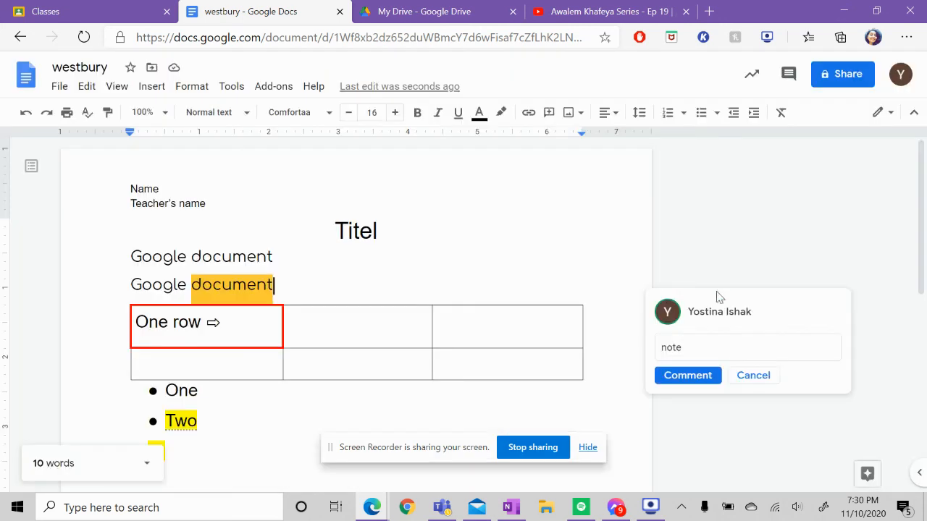